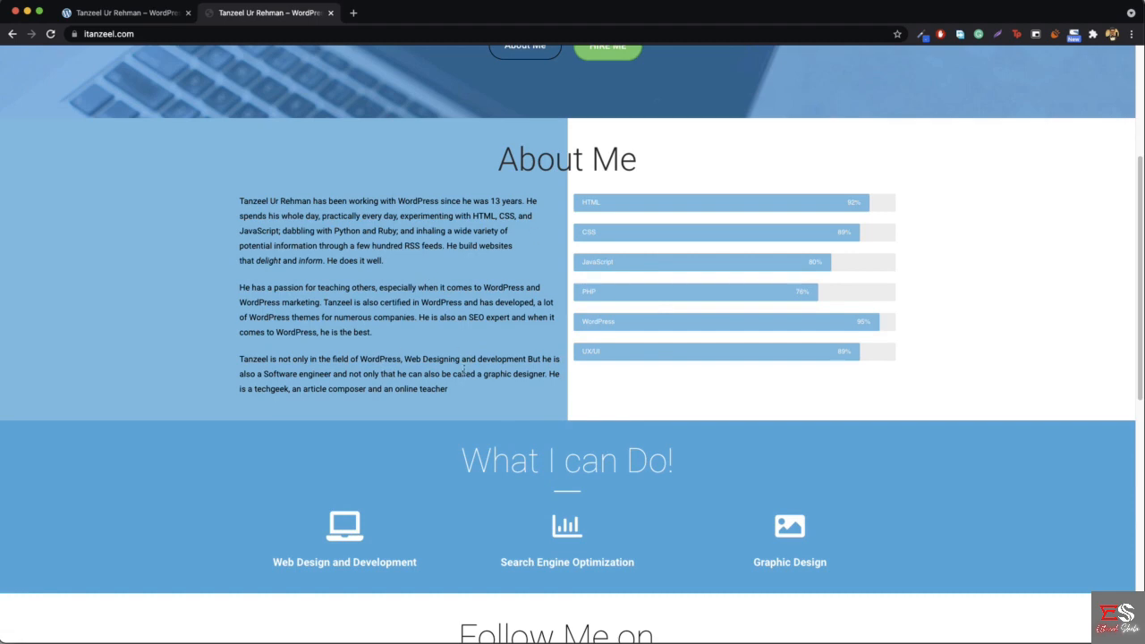
Review the sections of the reference homepage, from the banner and About Me area down to the footer.
scroll(360, 432, down, 10)
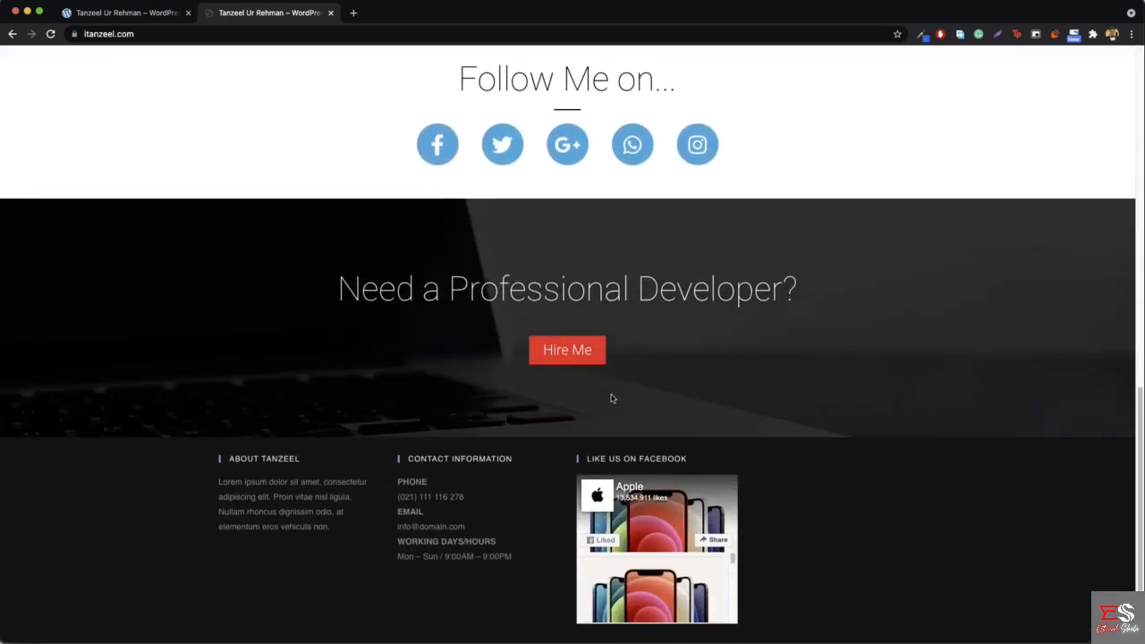
scroll(429, 376, up, 8)
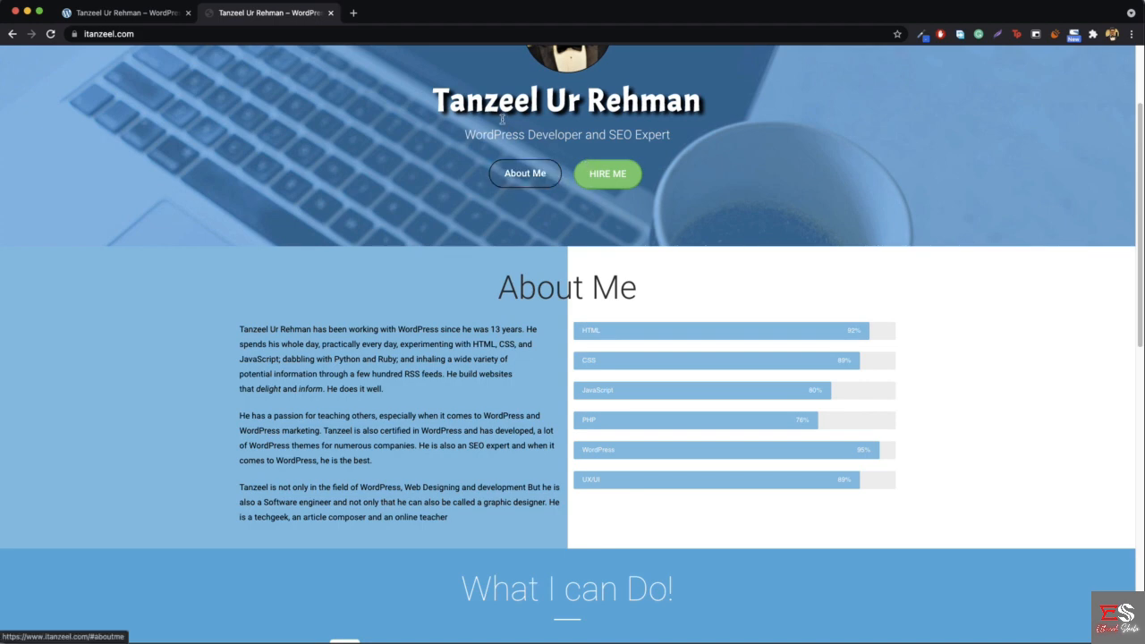
scroll(563, 177, up, 2)
scroll(574, 170, down, 5)
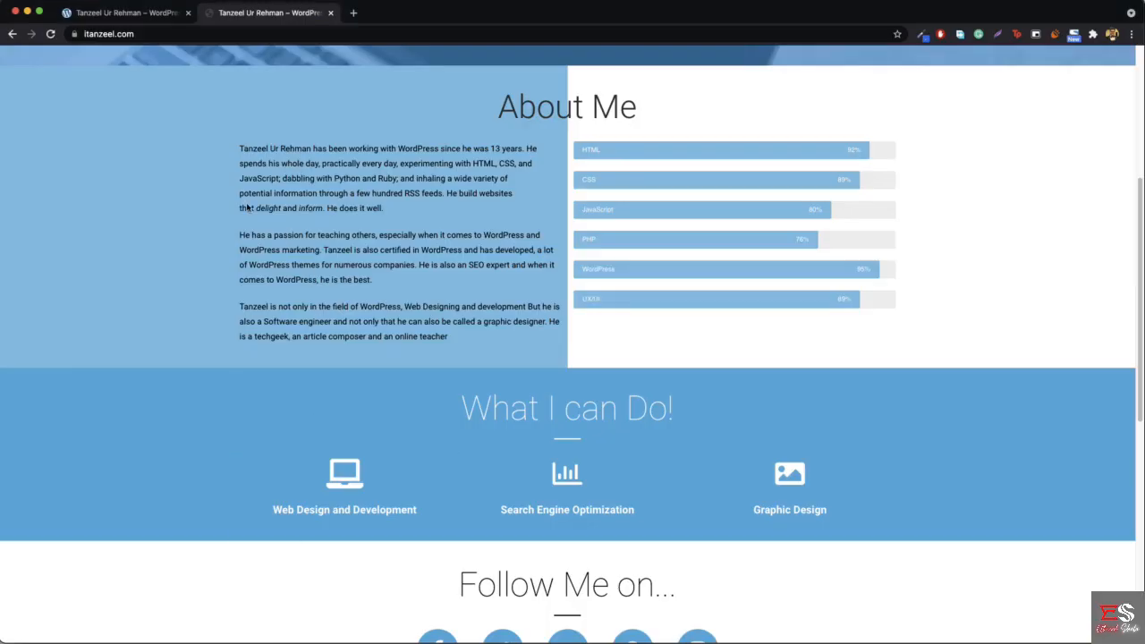
Open the local site's Home page in Elementor and delete its "The Best Website" banner section.
click(150, 11)
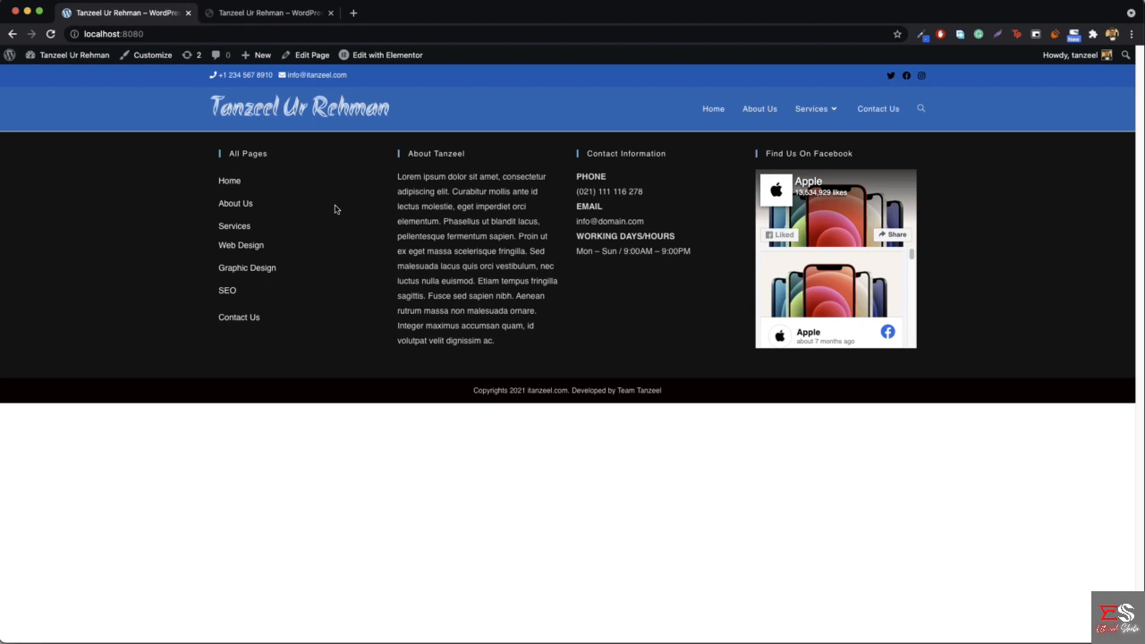
click(391, 54)
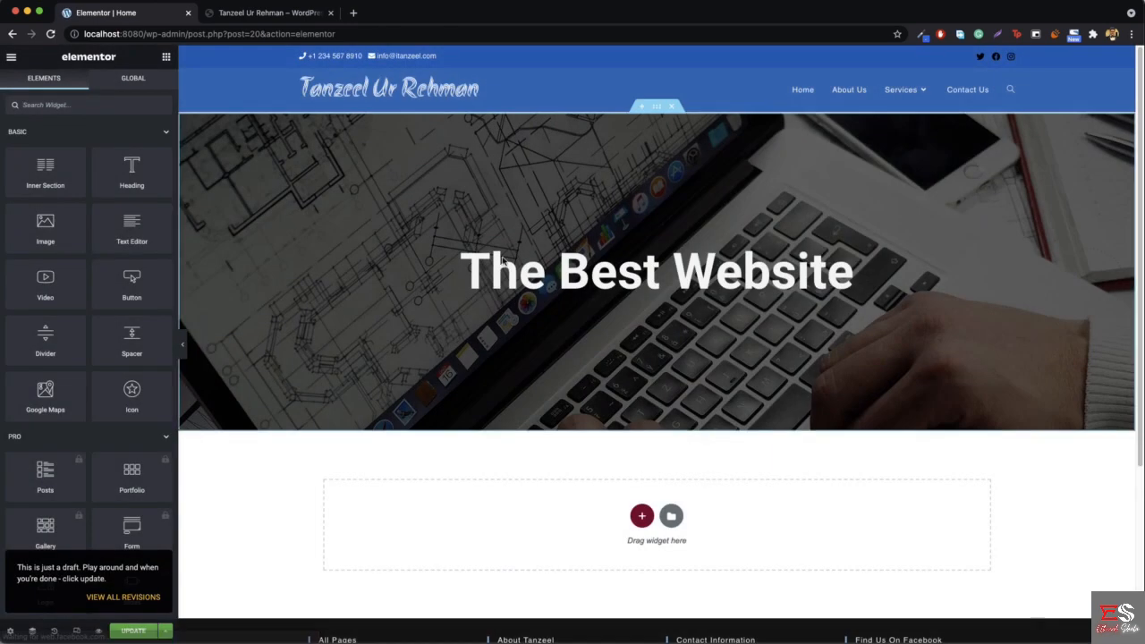
click(671, 106)
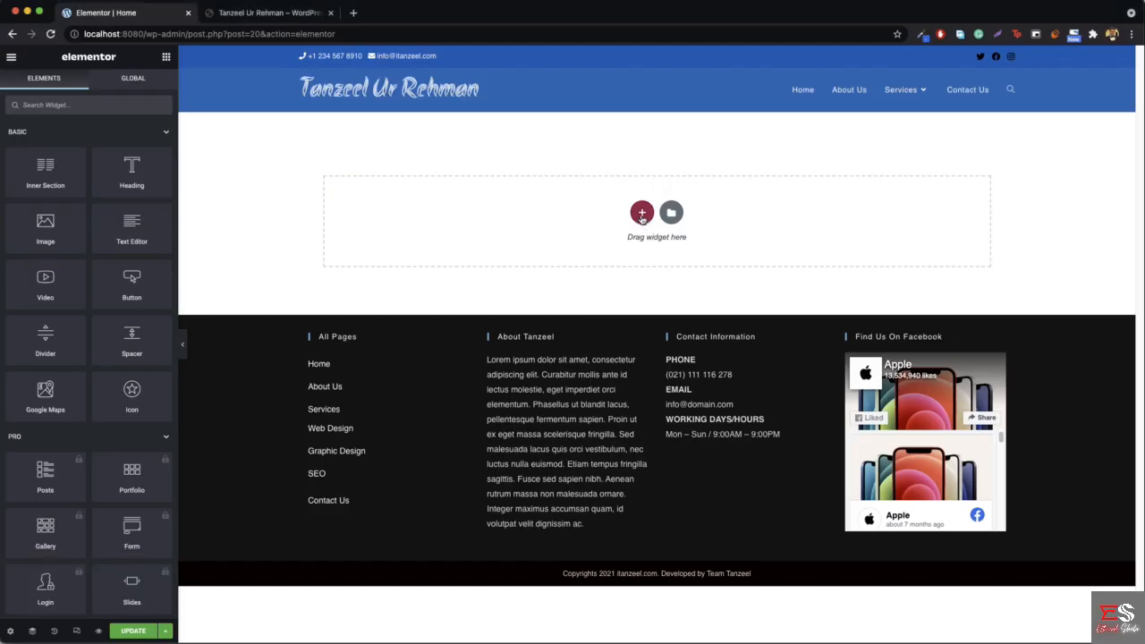
Add a single-column section to the empty page and place a Heading widget in it.
click(640, 213)
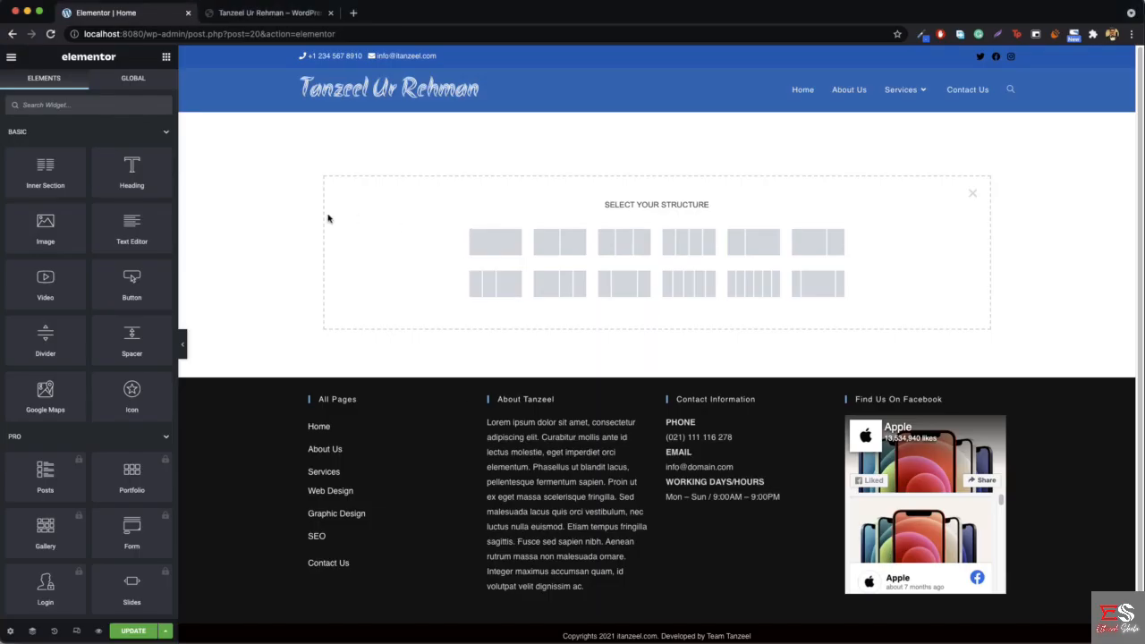
click(491, 248)
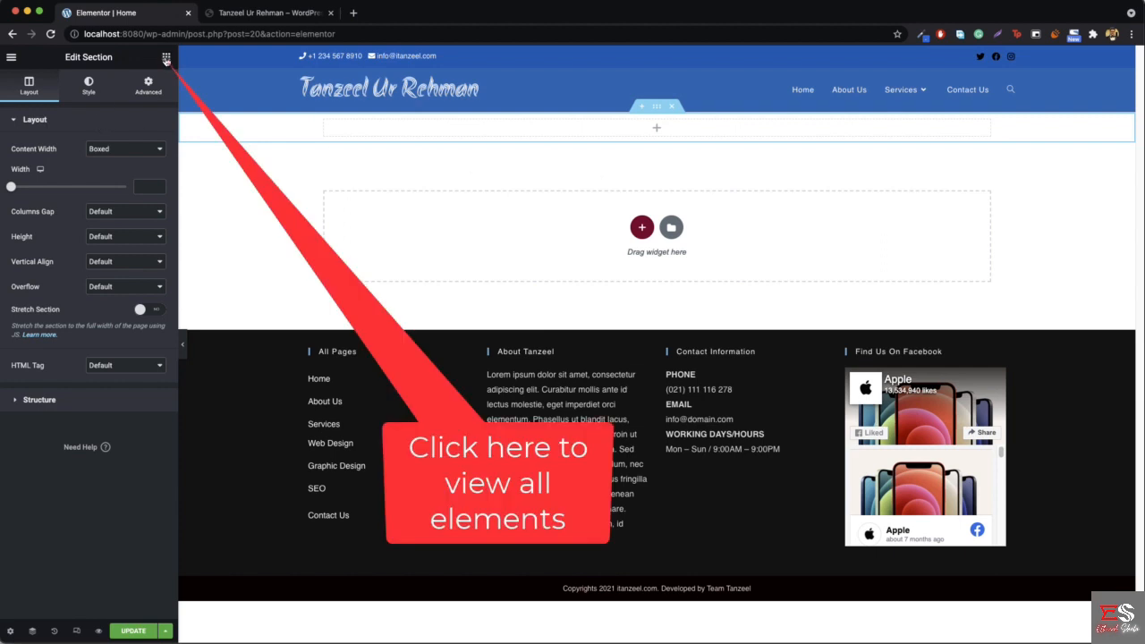
click(165, 58)
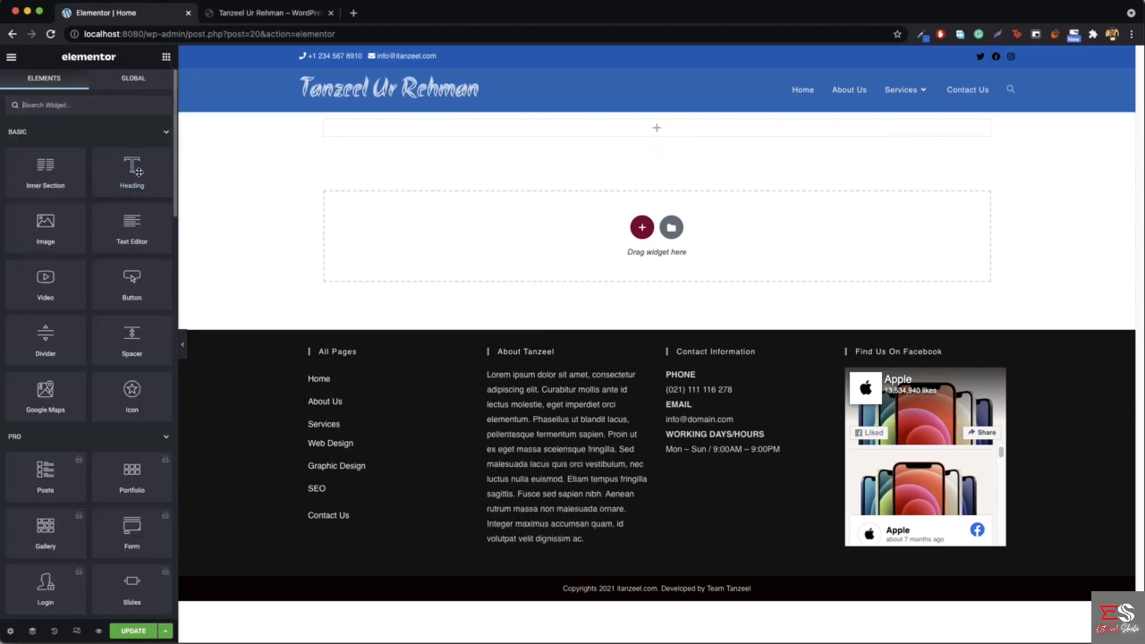
drag(123, 185, 667, 129)
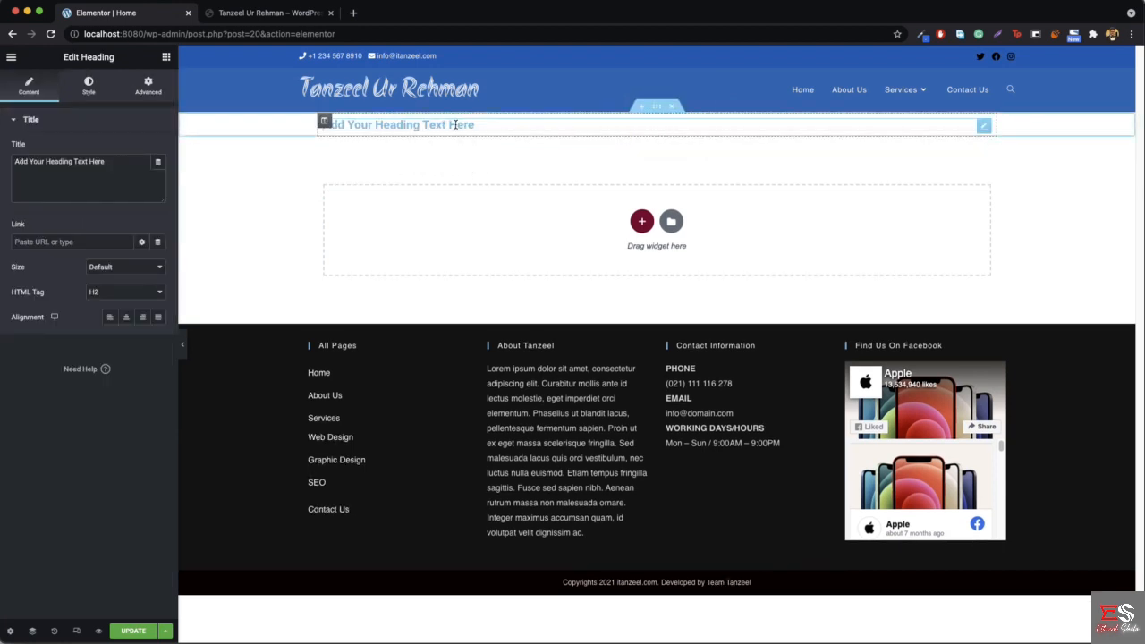
Add a Text Editor widget under the heading and an Image widget below that text.
click(167, 57)
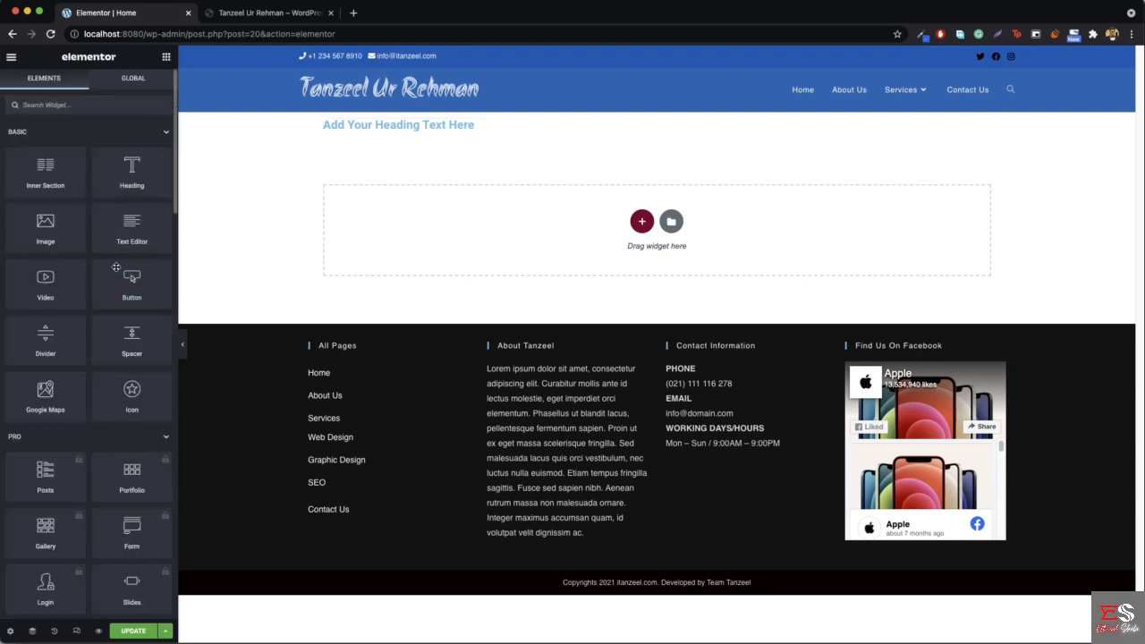
drag(143, 224, 427, 132)
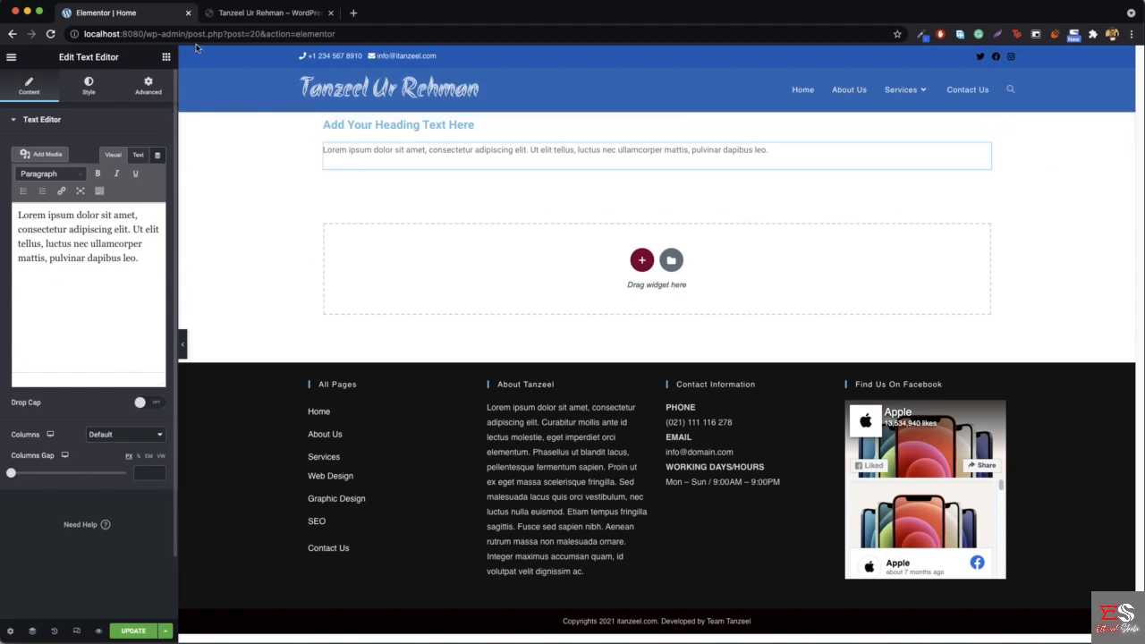
click(166, 57)
drag(42, 231, 377, 171)
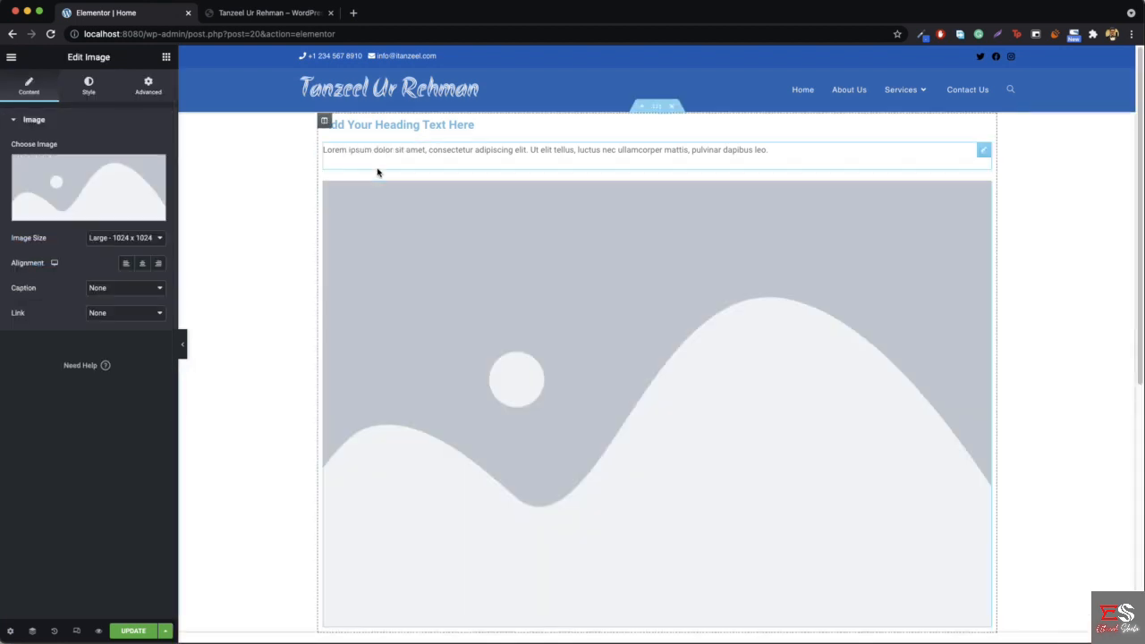
Delete the placeholder image, and remove the whole single-column section from the page.
right_click(606, 256)
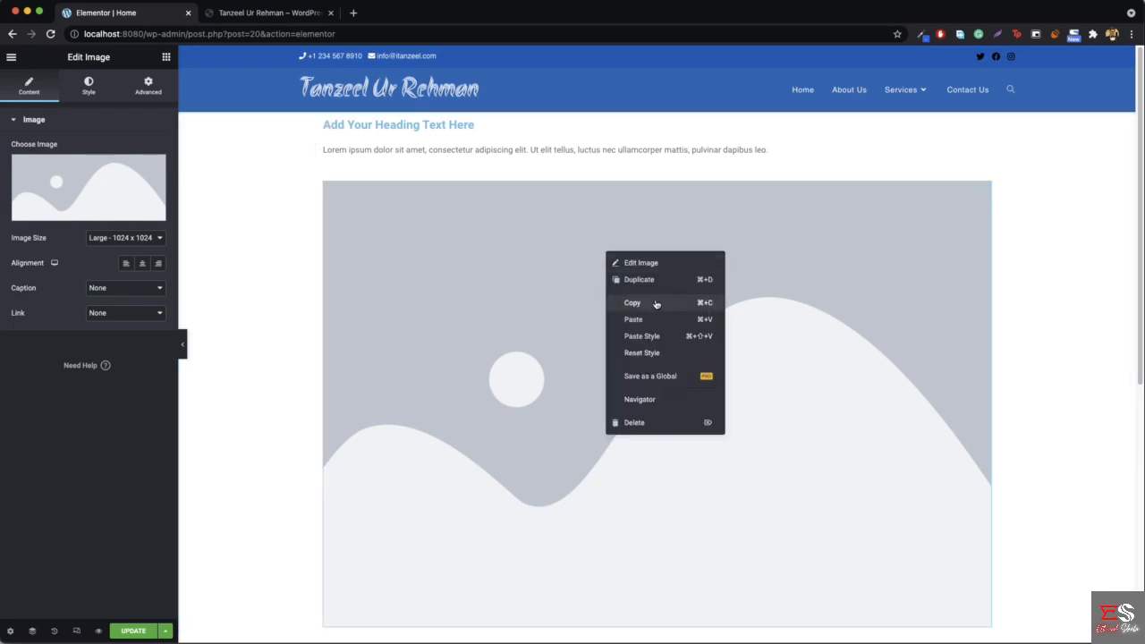
click(639, 420)
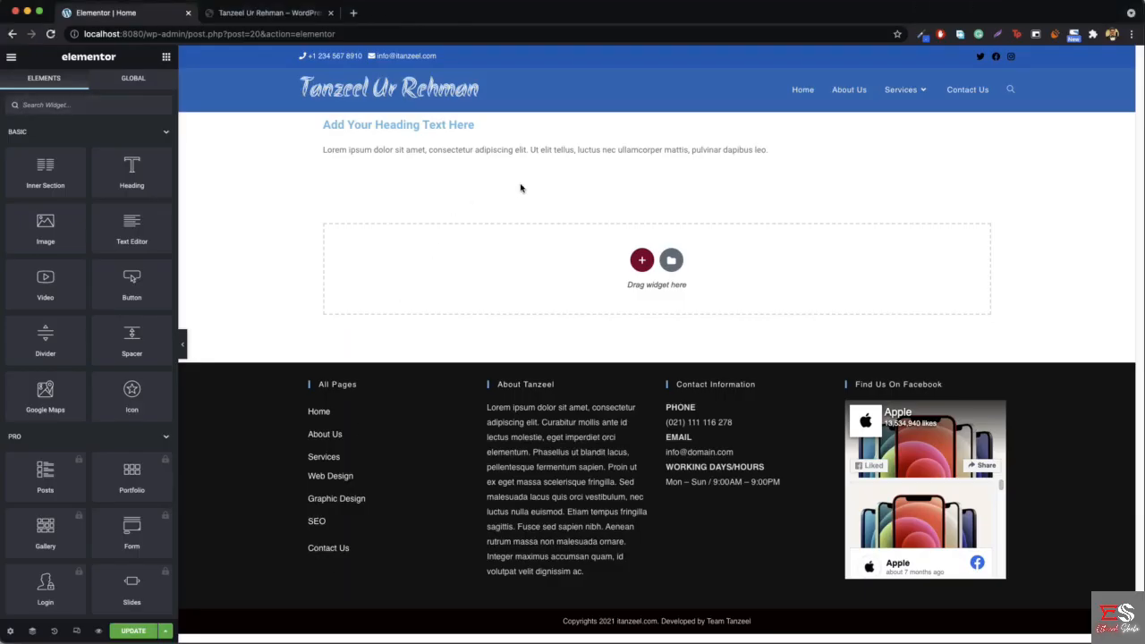
click(672, 108)
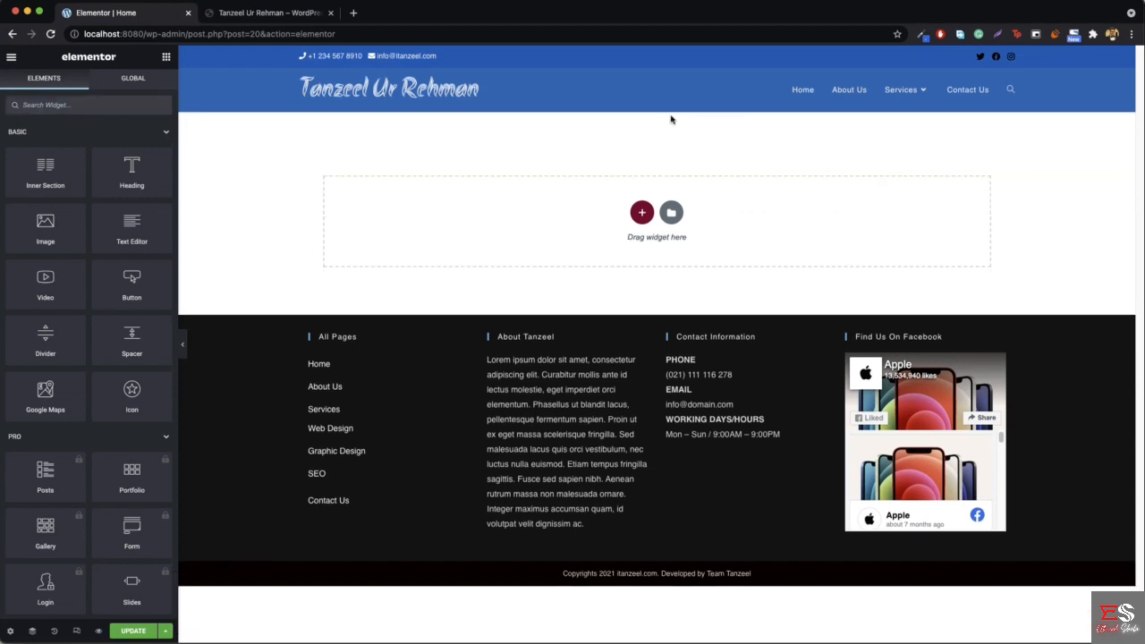
Add a section with two equal columns and place an Image widget in its first column.
click(642, 215)
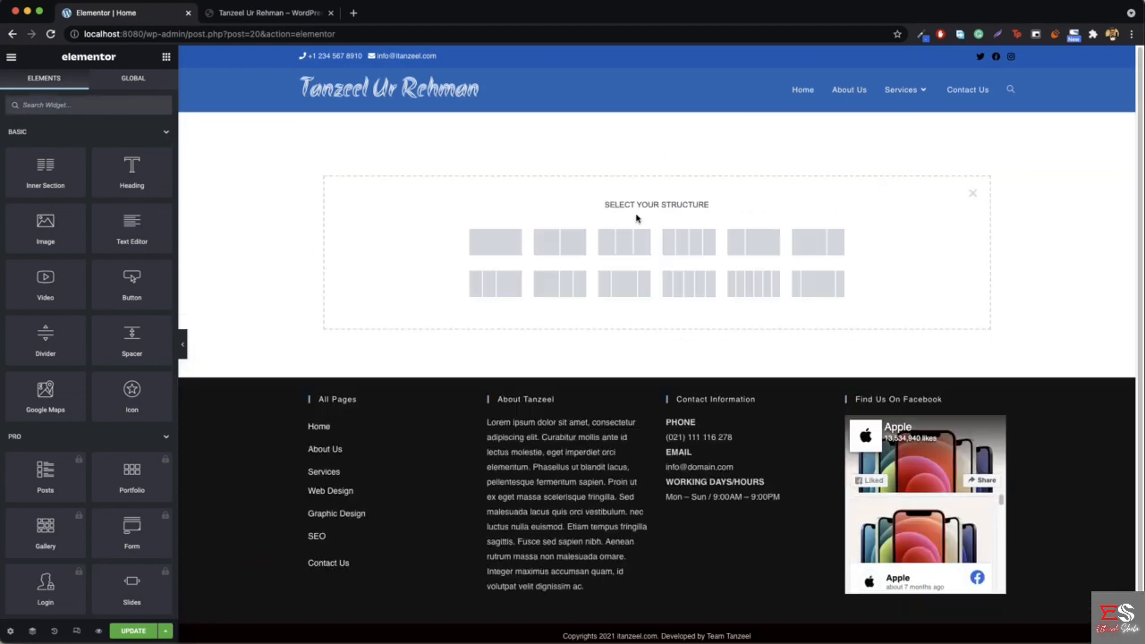
click(562, 242)
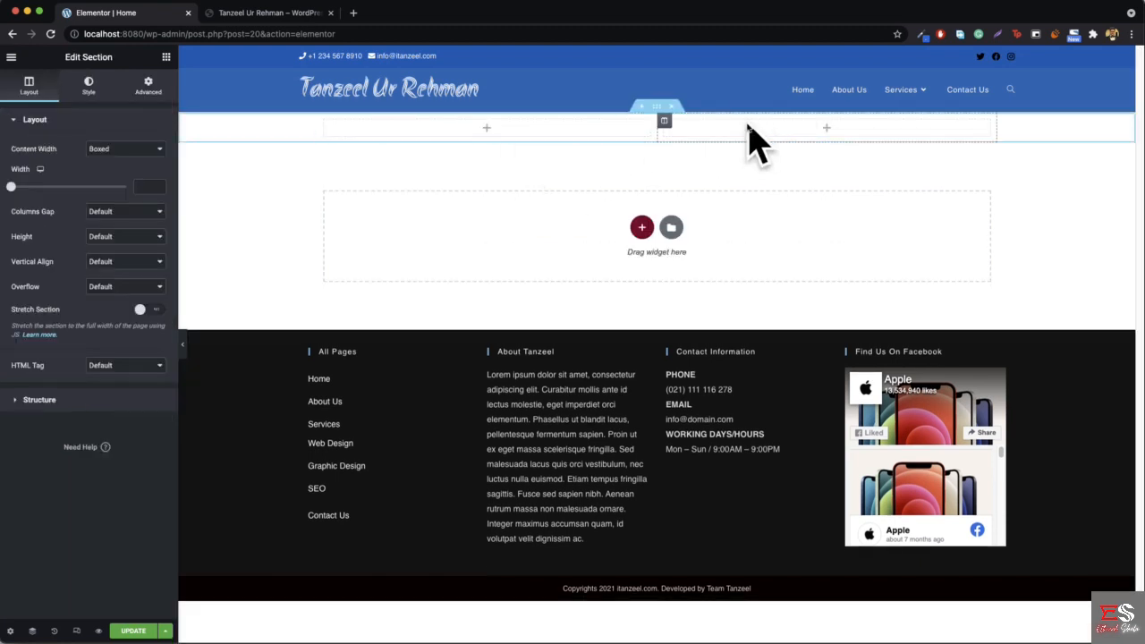
click(167, 57)
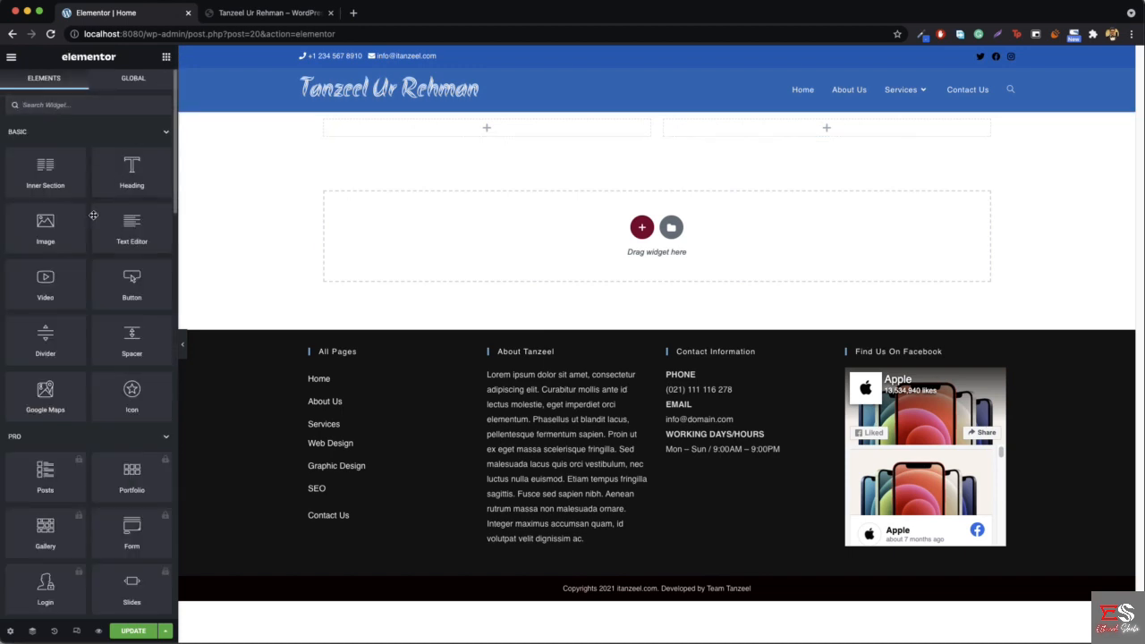
drag(78, 243, 509, 127)
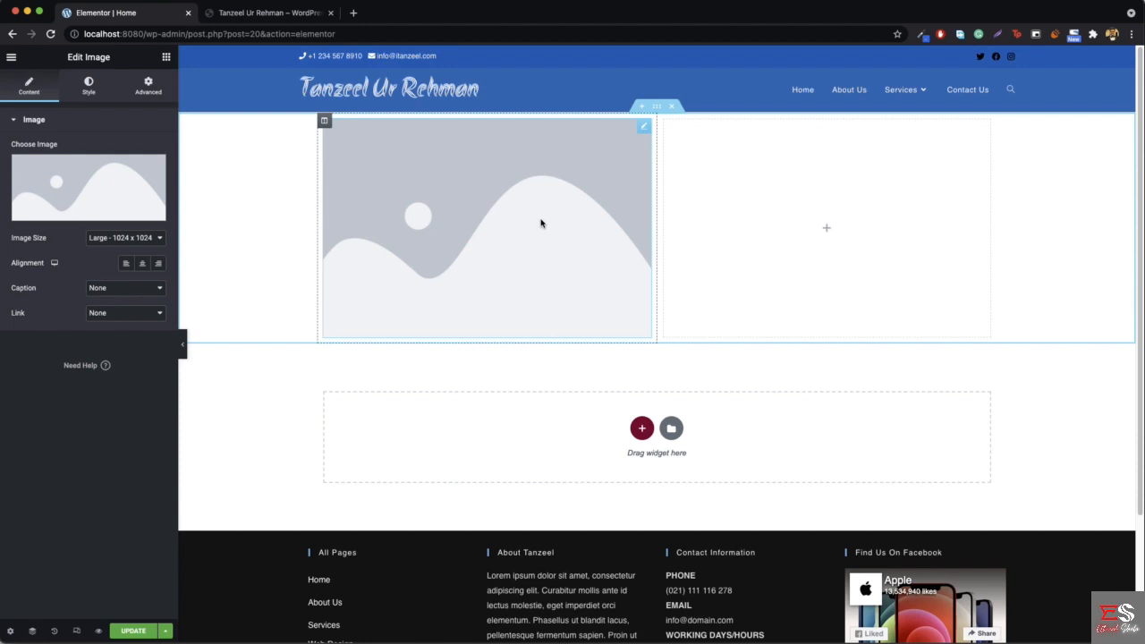
Add a Heading widget to the second column with a Text Editor widget below it.
click(166, 59)
drag(123, 170, 787, 205)
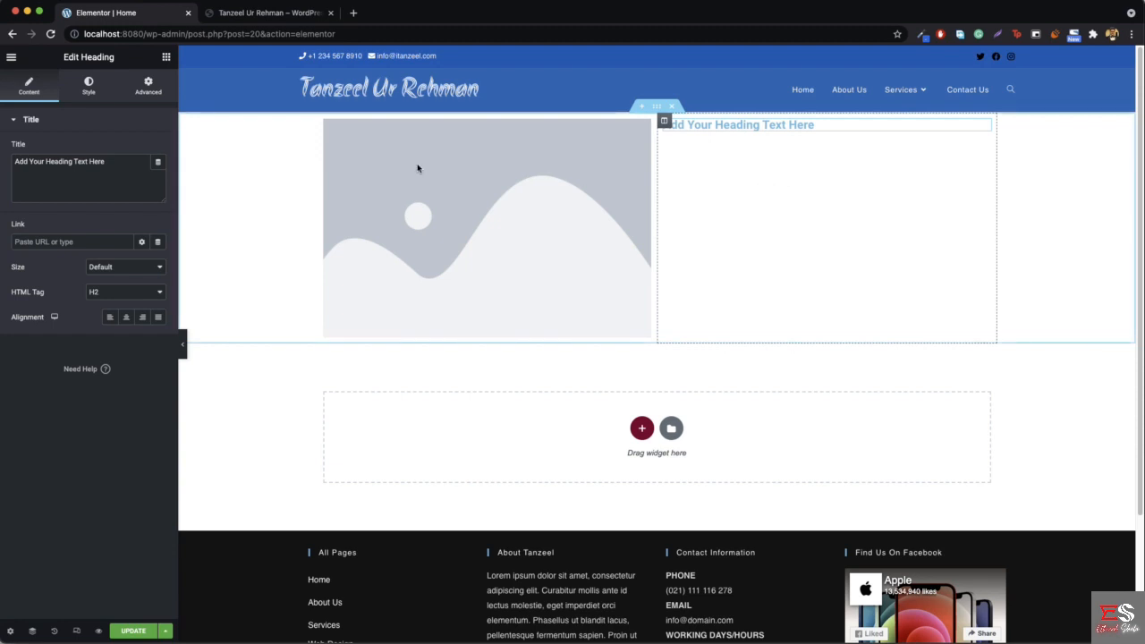
click(165, 59)
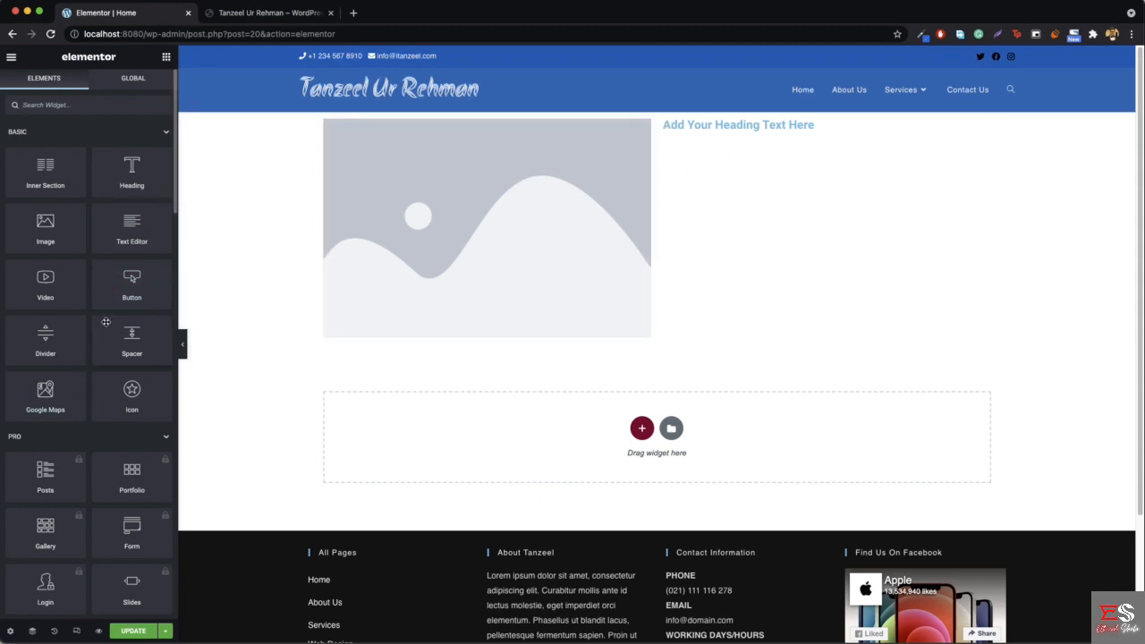
drag(121, 233, 752, 134)
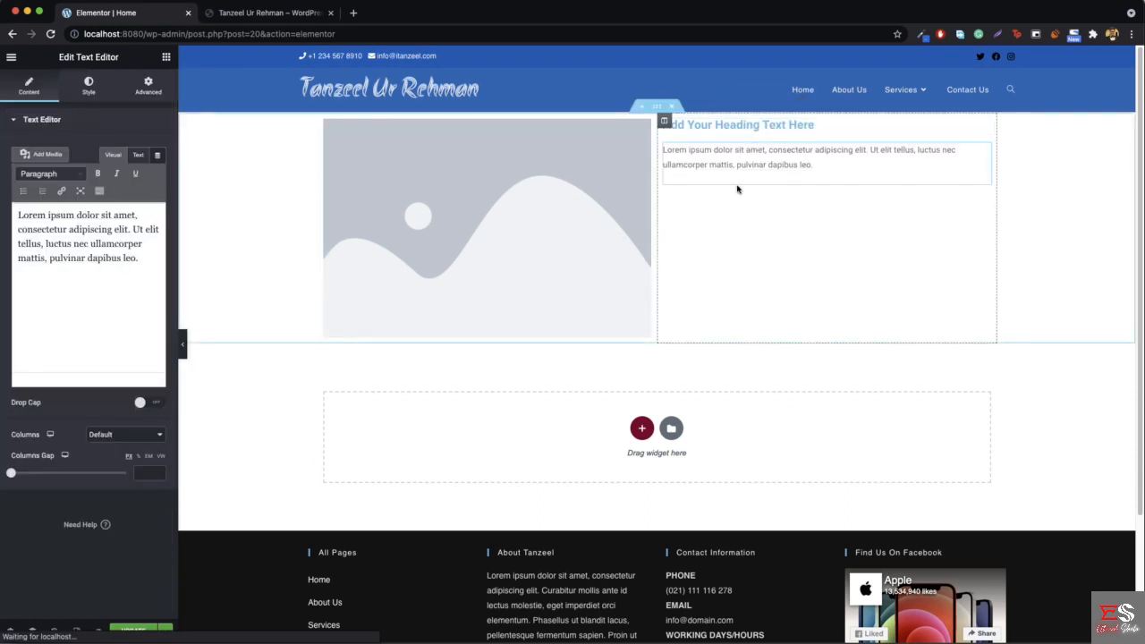
Extend the text block in the second column to four copies of the Lorem ipsum paragraph.
triple_click(63, 296)
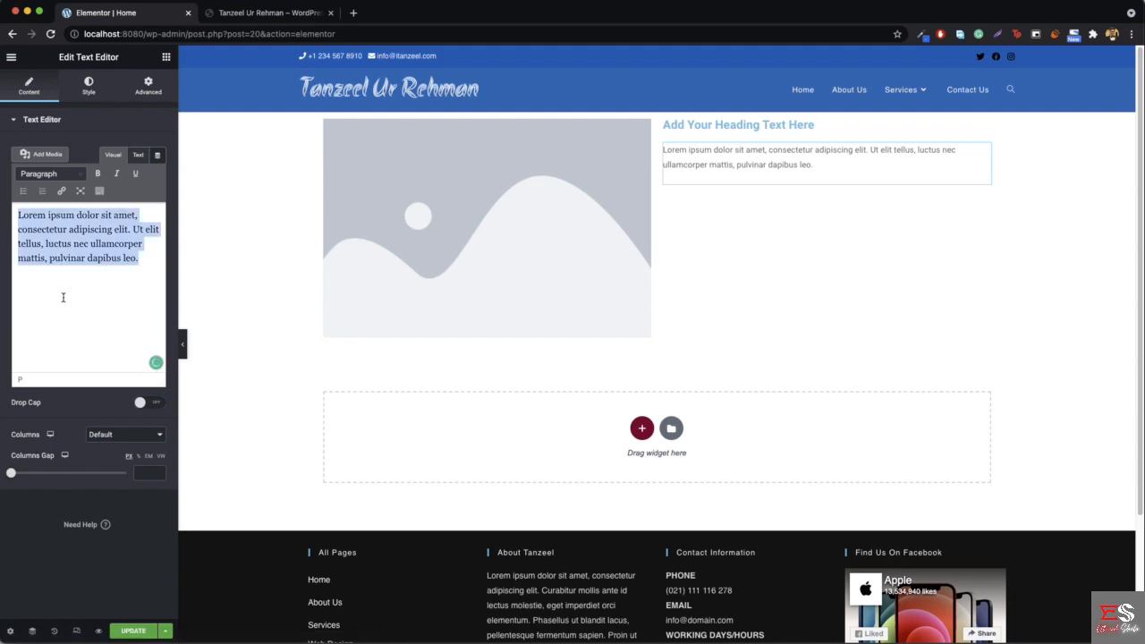
key(ctrl+c)
key(ctrl+v)
key(ctrl+v)
key(ctrl+v)
key(ctrl+v)
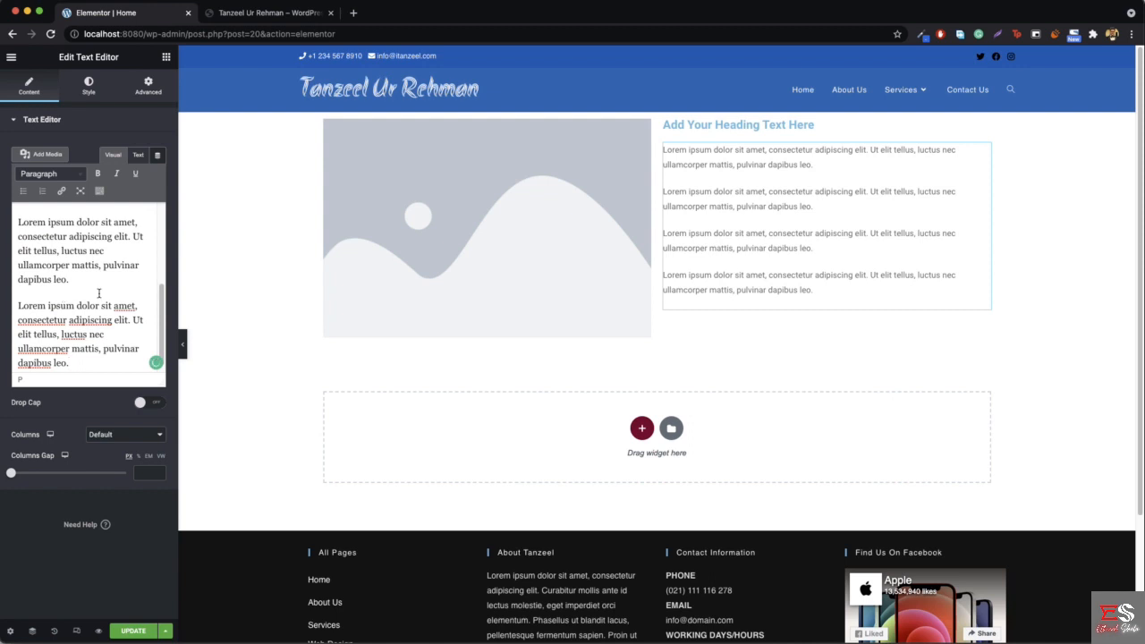
Preview the two-column section without the editing panel and examine its heading and paragraph text.
click(183, 344)
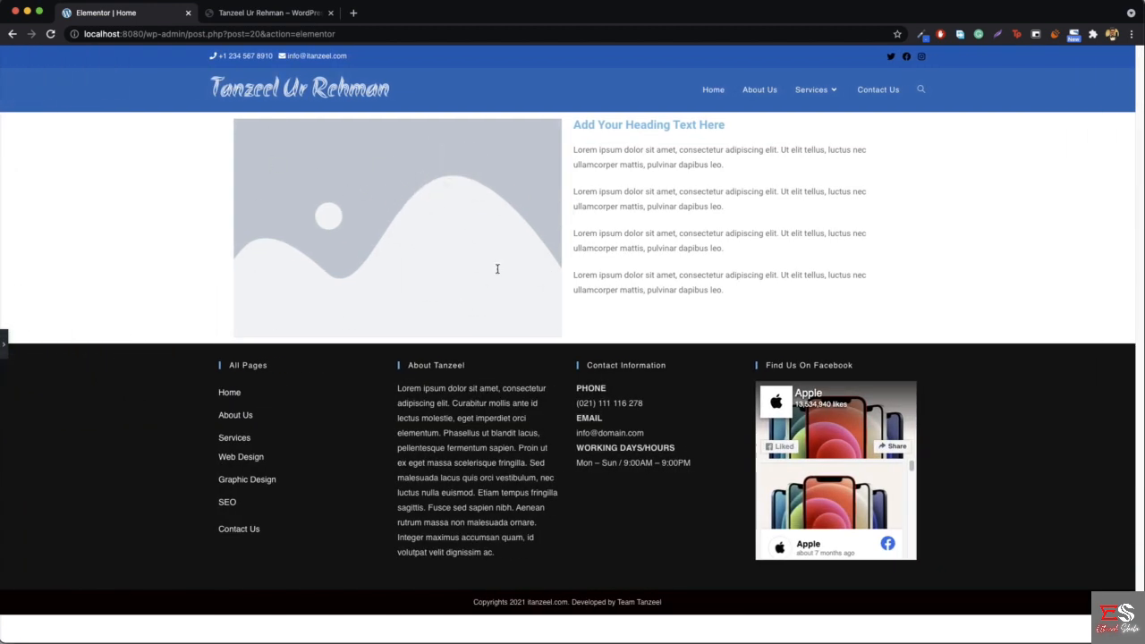
drag(577, 124, 789, 298)
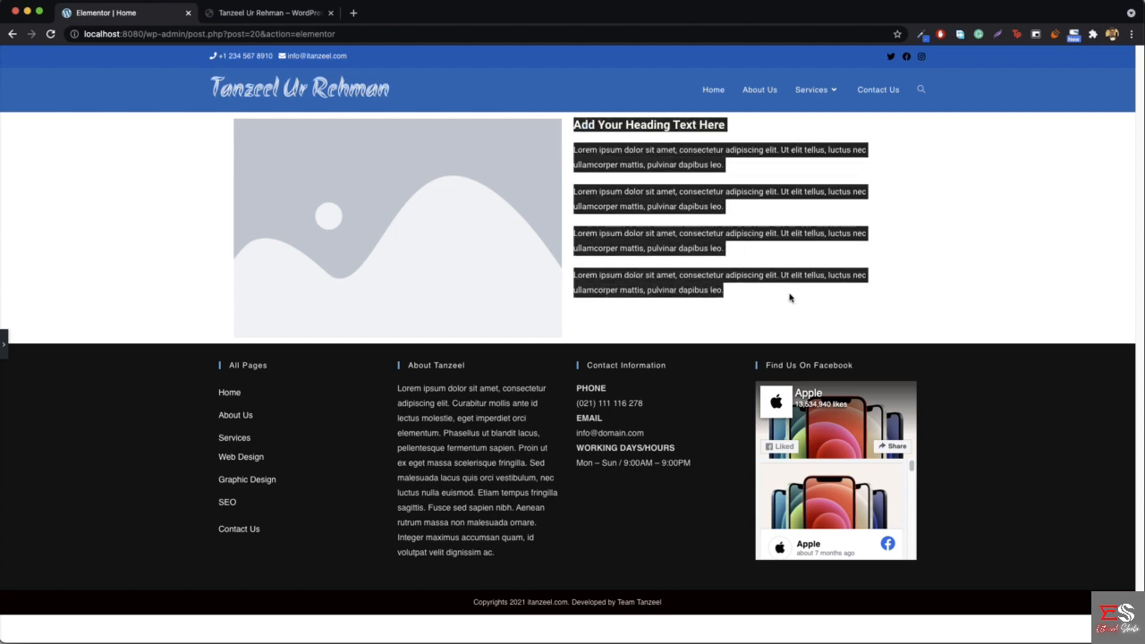
click(790, 299)
drag(573, 125, 748, 127)
click(749, 129)
drag(574, 149, 718, 286)
click(718, 286)
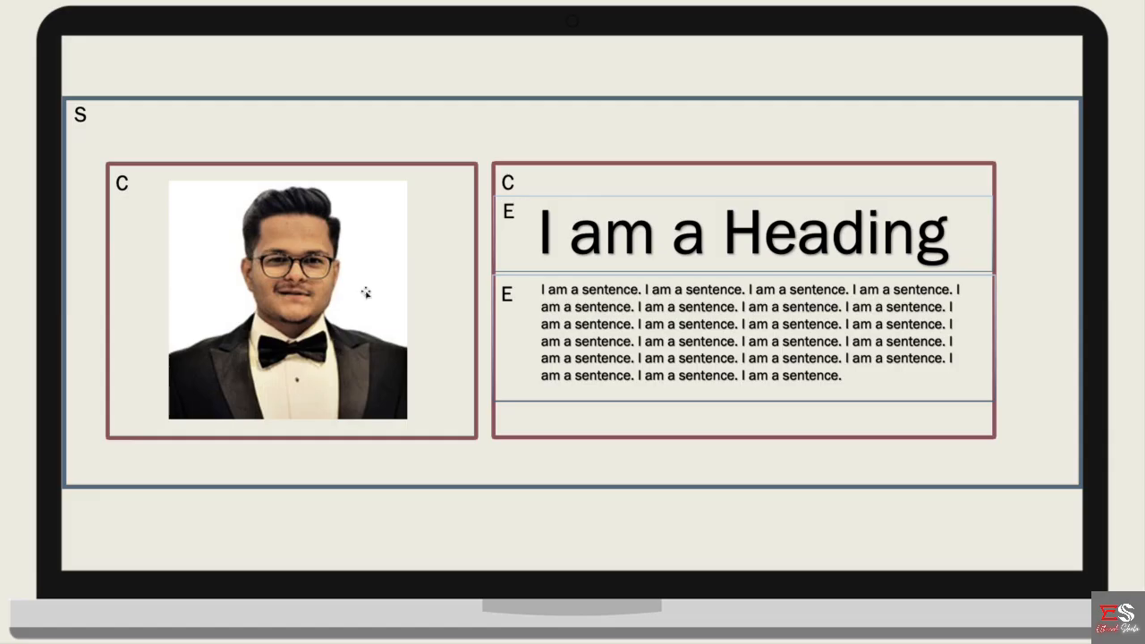
click(69, 484)
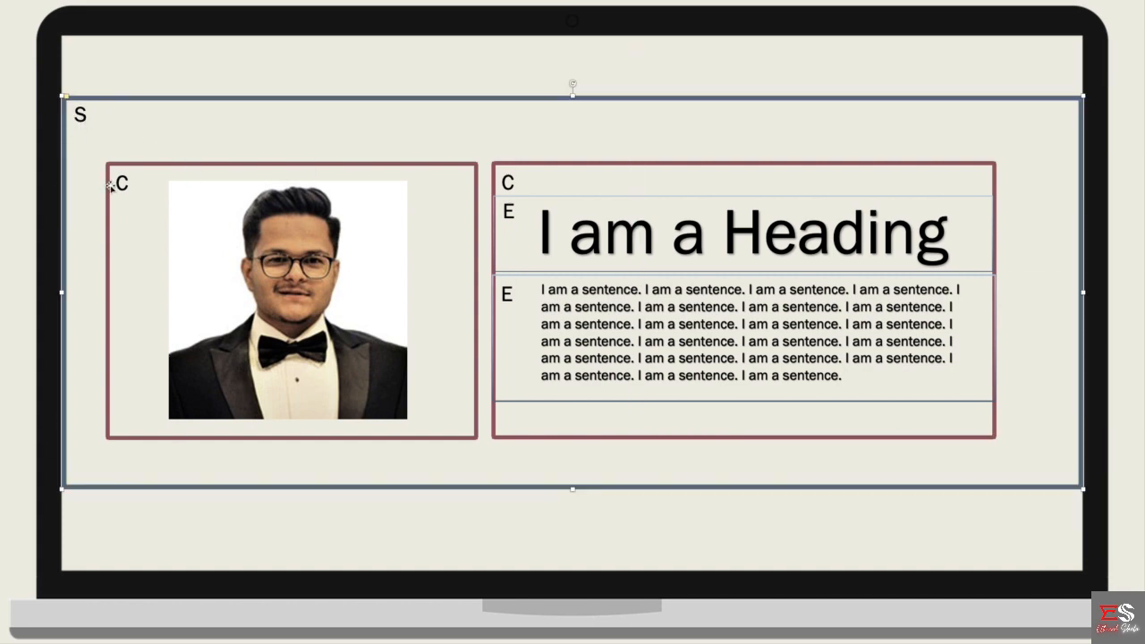
click(307, 529)
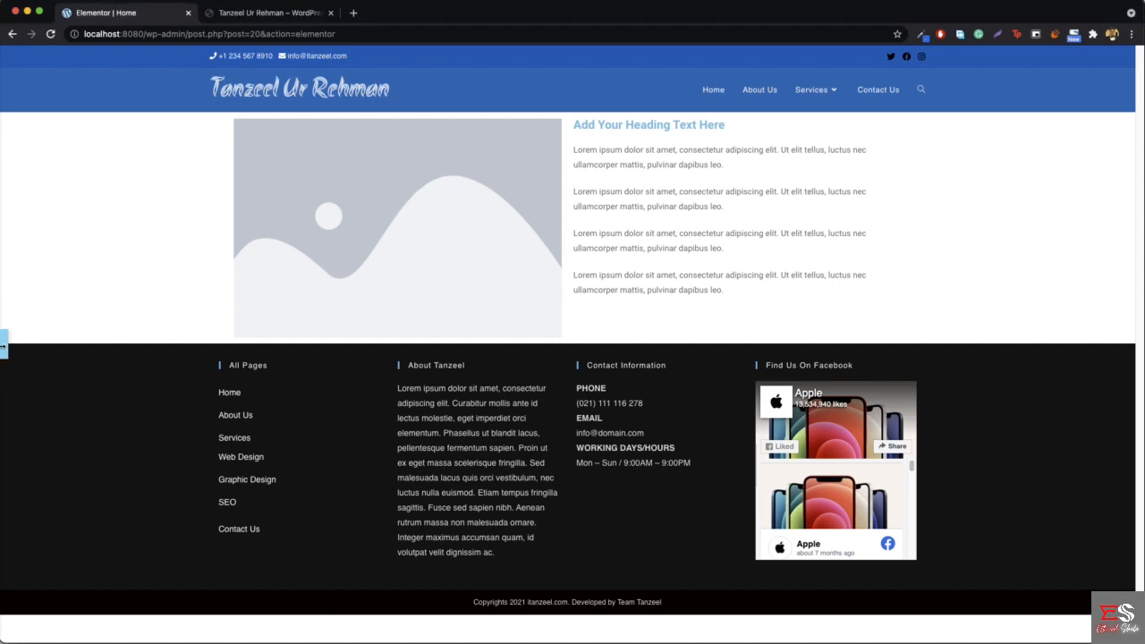
Restore the editing panel and narrow the image column so the text column becomes wider.
click(4, 347)
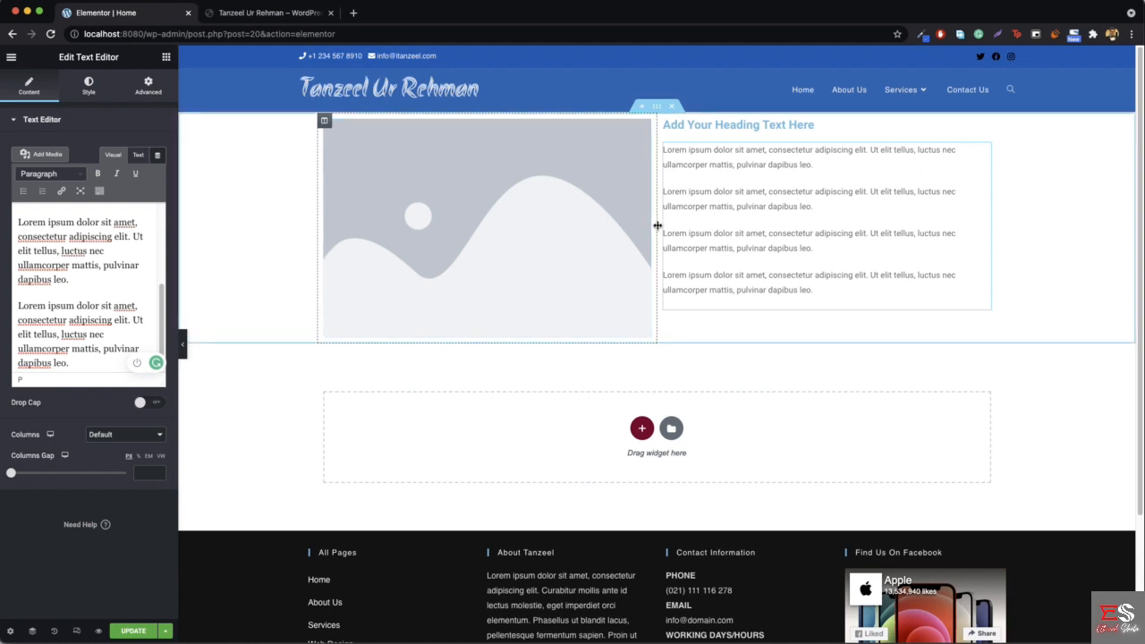
drag(656, 225, 607, 225)
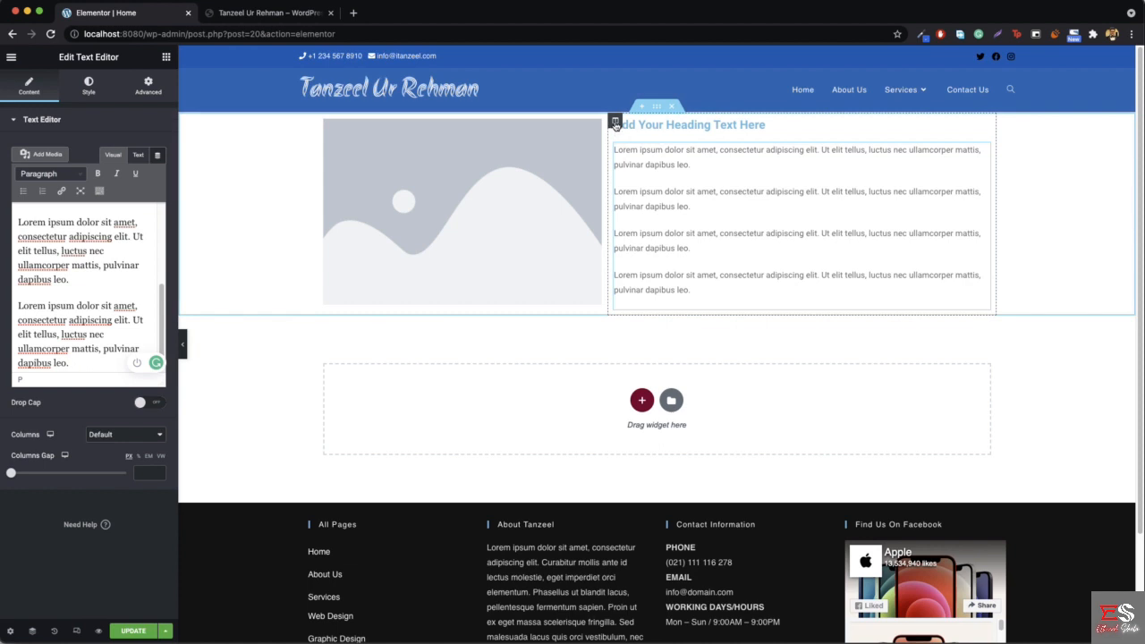
Add a new empty column after the text column and bring up the list of available widgets.
right_click(615, 125)
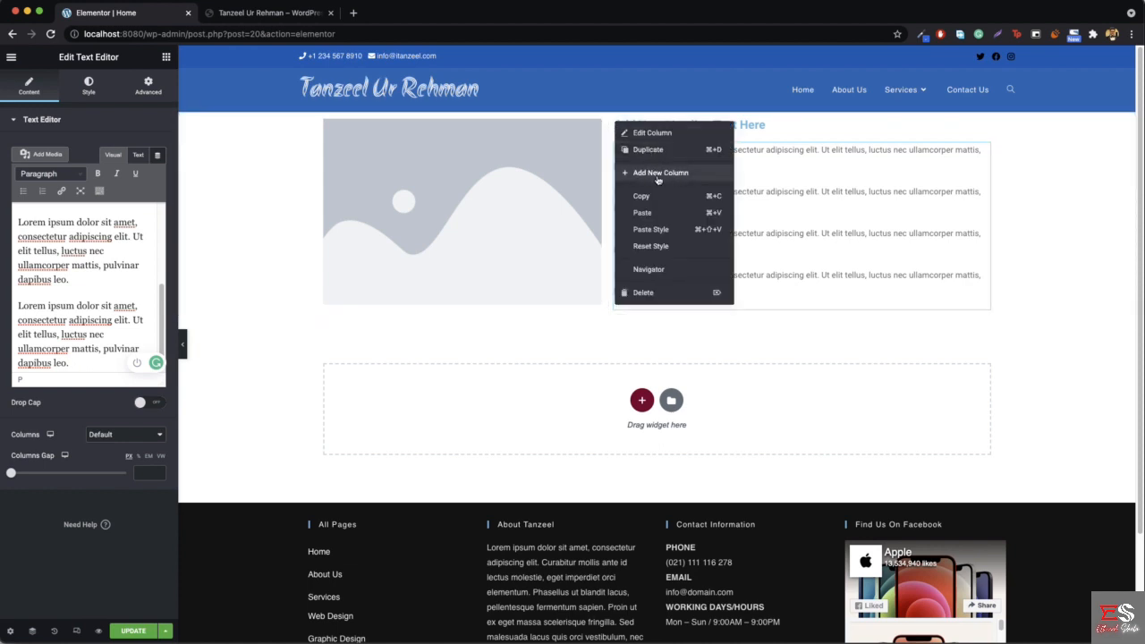
click(655, 175)
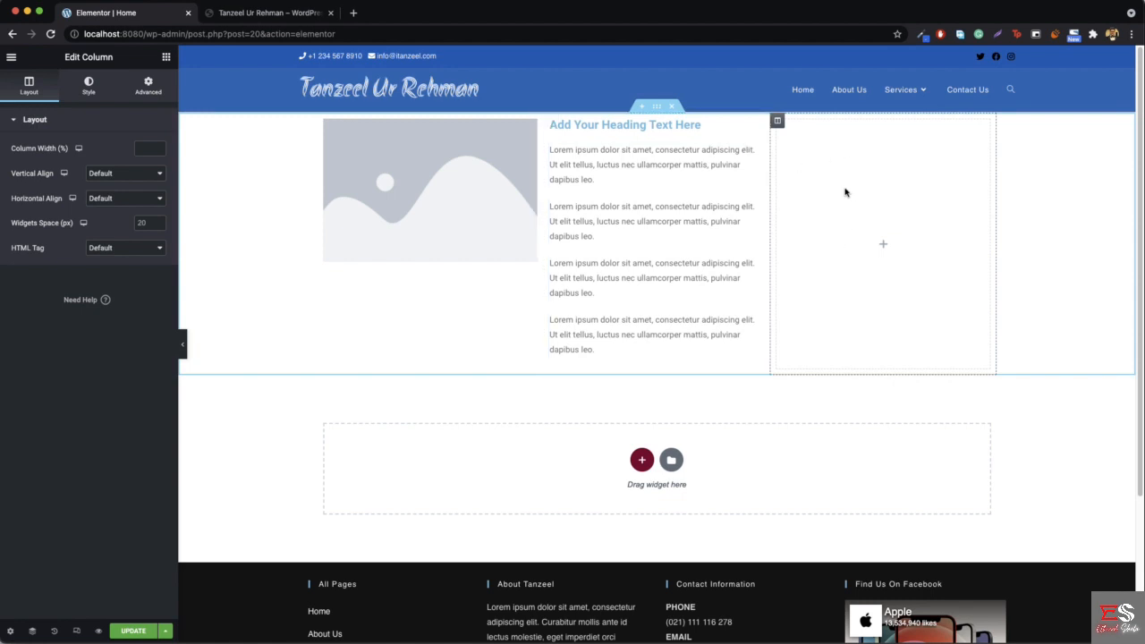
click(166, 57)
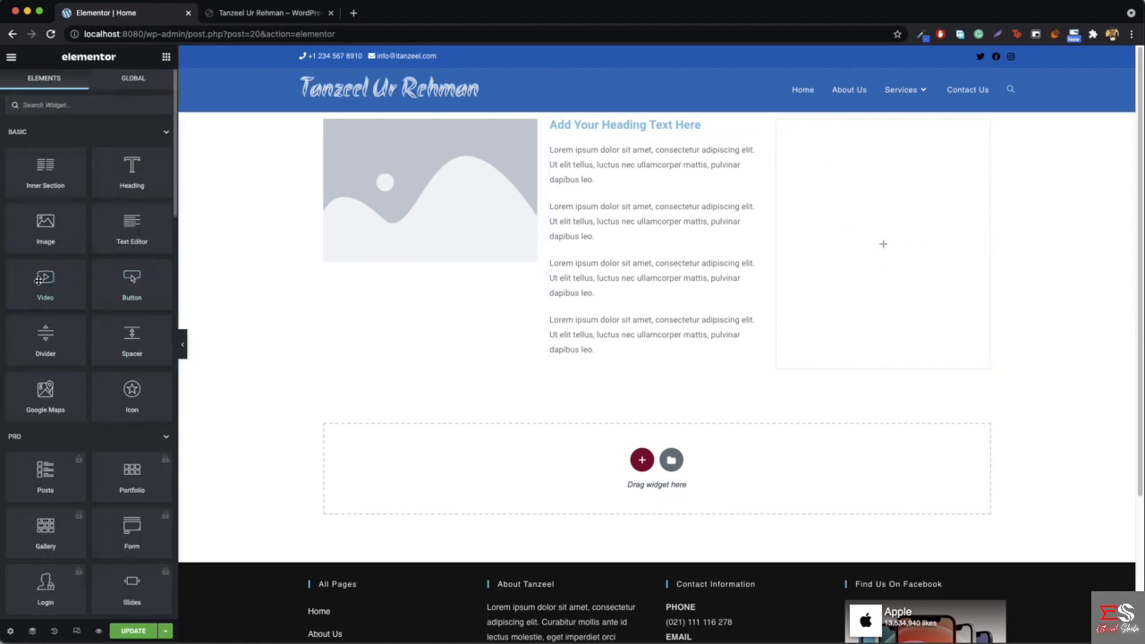
Add a Google Maps widget to the empty third column.
drag(45, 396, 899, 233)
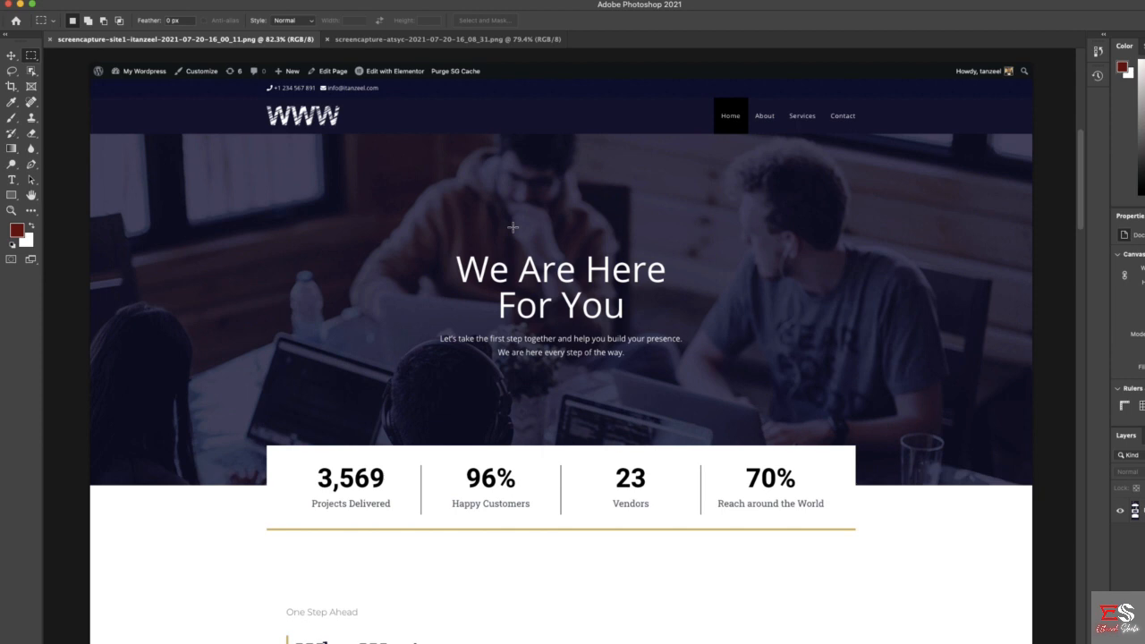
Switch to the page mockup in Photoshop and outline the hero, "Why We Are The Best" and "Explore What We Are Doing Better" sections.
scroll(512, 227, down, 5)
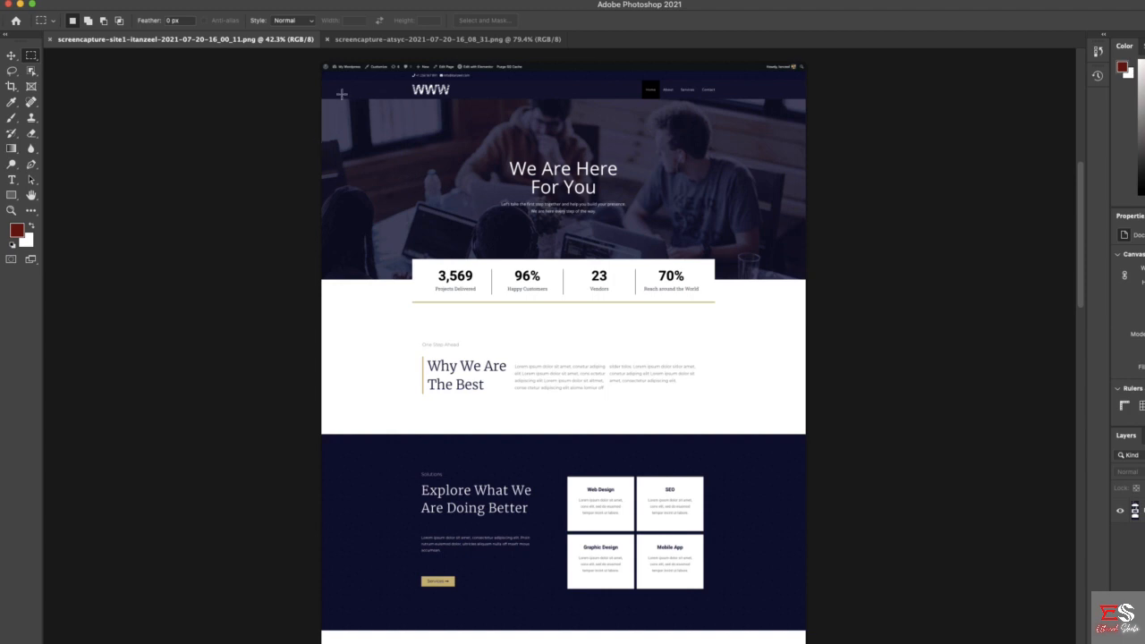
drag(322, 100, 805, 280)
key(ctrl+d)
drag(336, 302, 791, 412)
key(super+d)
drag(322, 435, 803, 632)
key(super+d)
Outline the hero section, its central content column, the "We Are Here For You" heading and the text beneath it, clearing each selection.
drag(320, 99, 805, 279)
drag(403, 101, 741, 259)
click(512, 150)
drag(499, 154, 627, 196)
click(490, 198)
drag(488, 200, 633, 226)
click(560, 239)
Outline the statistics strip, its first two columns and the Projects Delivered number to examine how the strip is structured.
drag(320, 259, 807, 306)
click(657, 290)
drag(412, 260, 498, 308)
click(503, 277)
drag(491, 260, 566, 311)
click(510, 283)
drag(432, 270, 478, 286)
click(486, 308)
Outline the "Why We Are The Best" section and its heading and two text columns one by one, clearing each selection.
drag(320, 301, 809, 419)
click(518, 354)
drag(395, 328, 509, 409)
click(516, 415)
mouse_move(508, 334)
mouse_down()
mouse_move(567, 402)
mouse_move(606, 414)
mouse_up()
click(605, 388)
drag(605, 341, 715, 405)
click(713, 403)
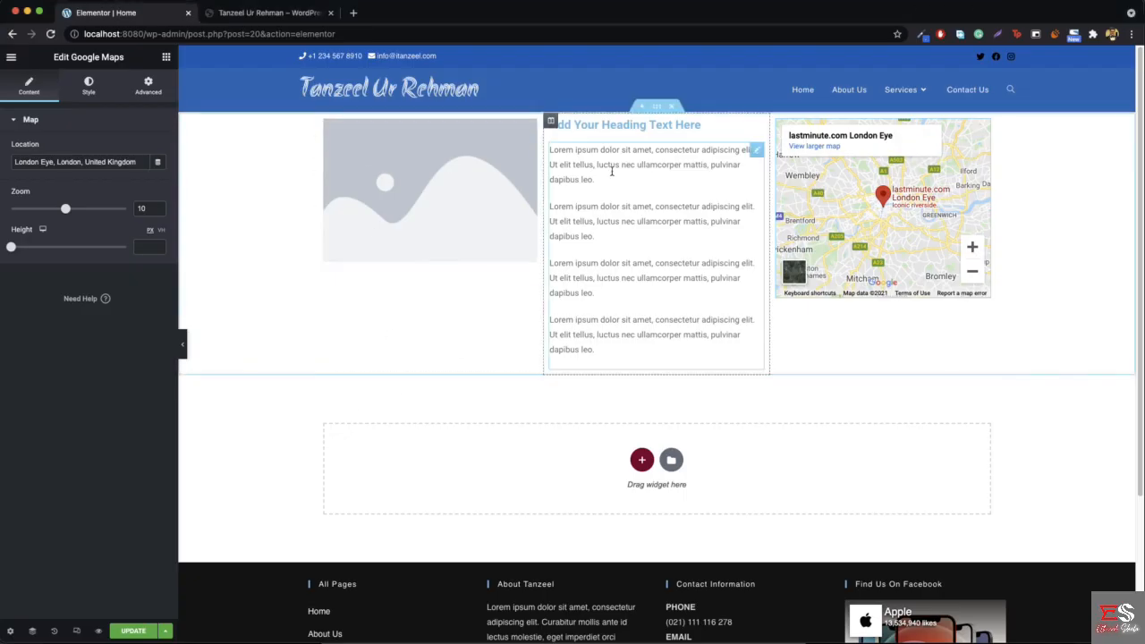
Back in Elementor, delete the three-column section and add a new section with a single-column structure.
click(675, 107)
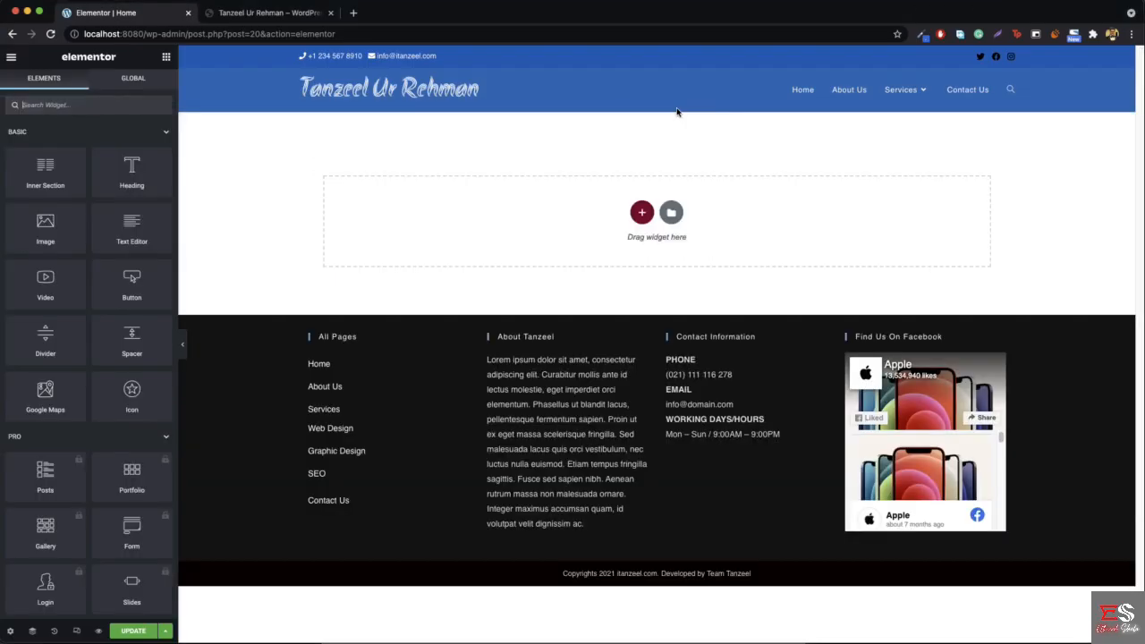
click(643, 213)
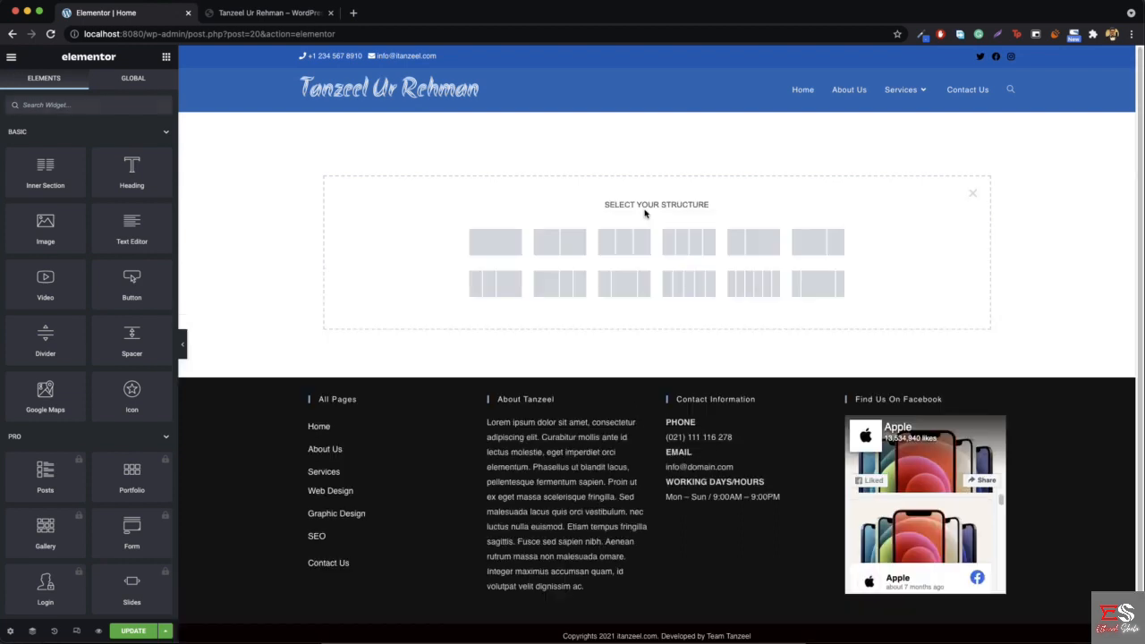
click(494, 241)
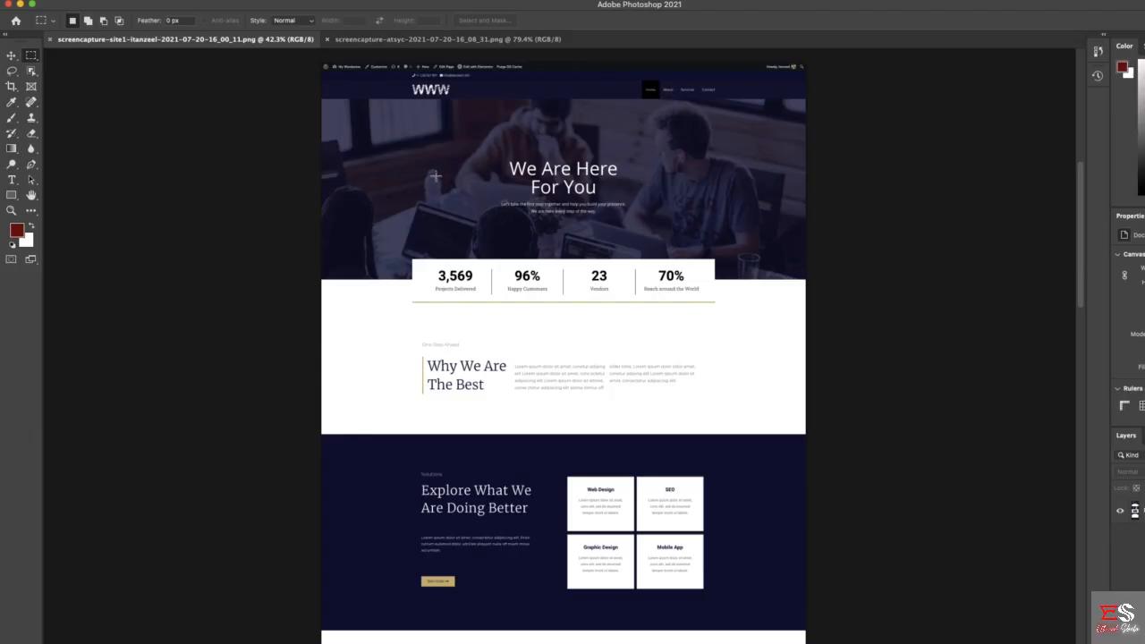
In the Photoshop mockup, outline the hero's full width and the narrower boxed content area extending down the page.
drag(320, 99, 812, 283)
click(823, 295)
drag(405, 103, 739, 364)
click(727, 355)
drag(321, 98, 808, 278)
key(ctrl+d)
drag(408, 99, 724, 590)
Examine the mockup's statistics, team and "We Will Help You Every Step Of The Way" sections against the outlined boxed width.
scroll(568, 416, up, 15)
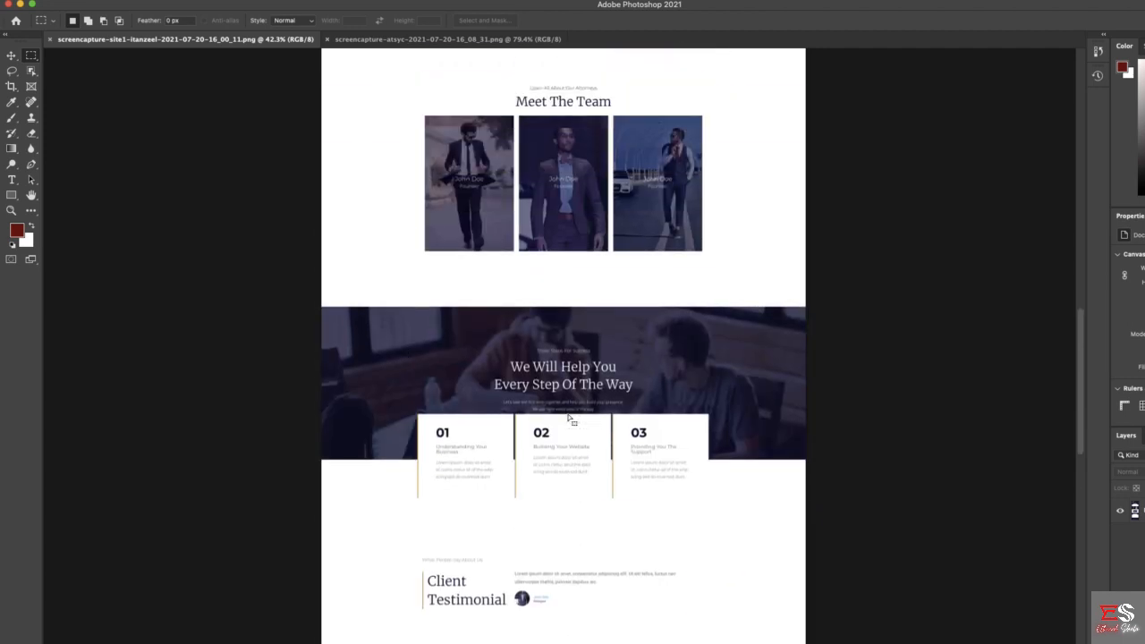
scroll(569, 416, up, 5)
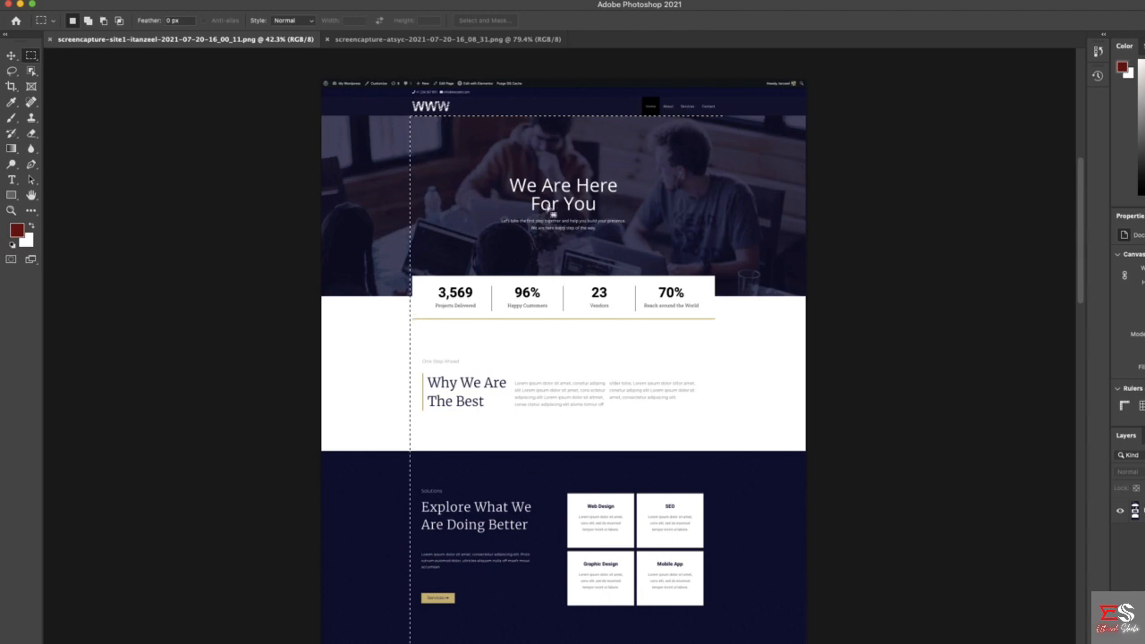
scroll(497, 265, up, 5)
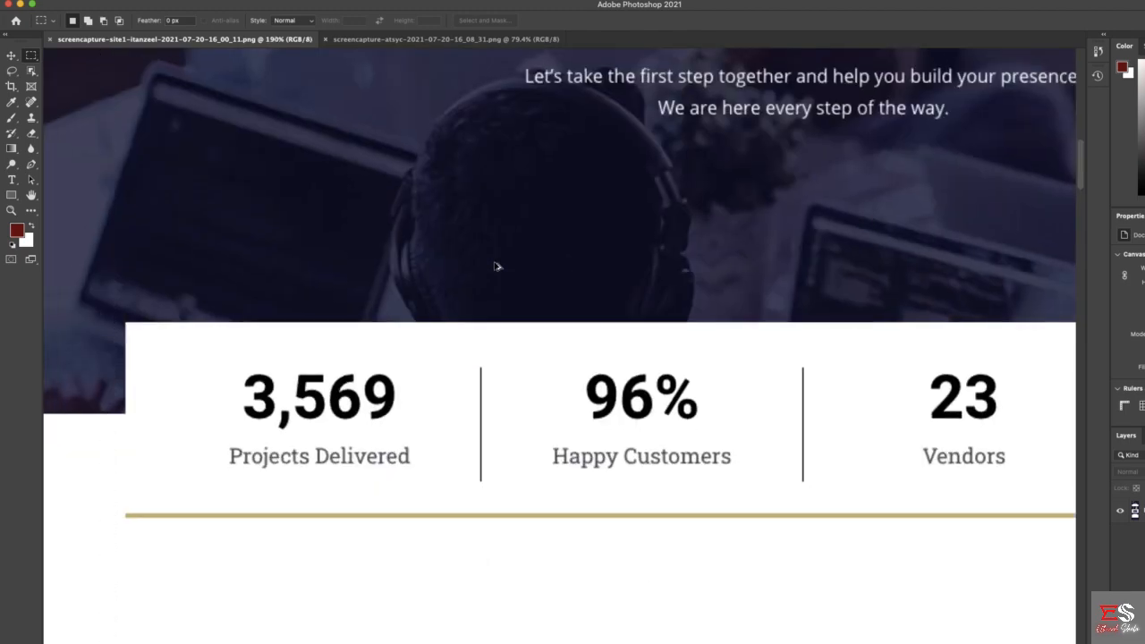
scroll(497, 264, down, 3)
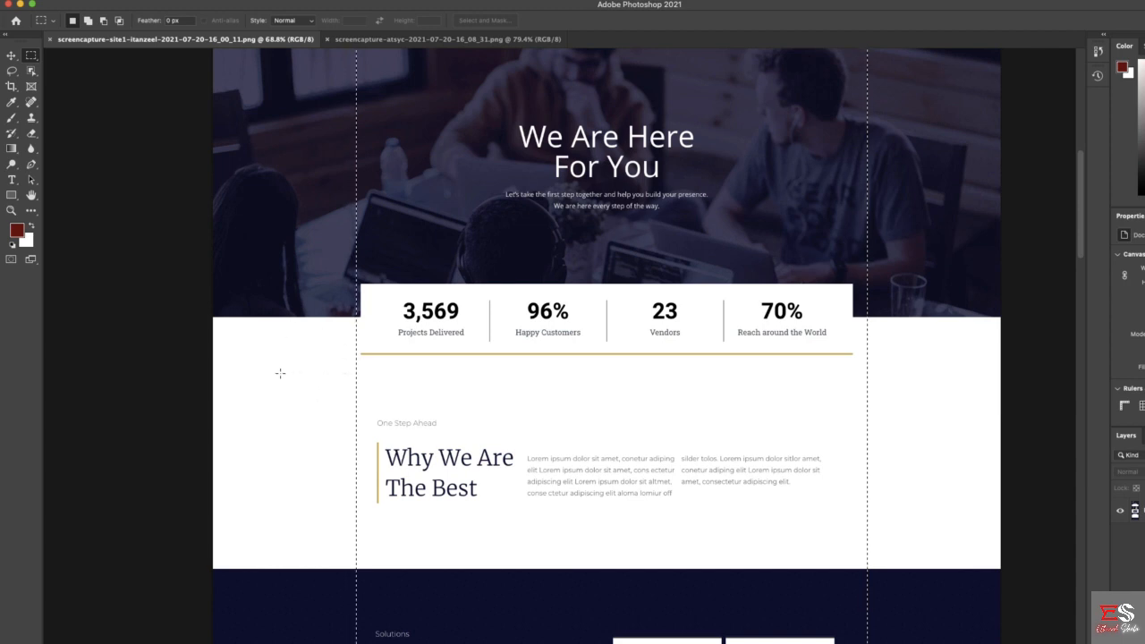
scroll(285, 376, down, 3)
scroll(279, 447, down, 7)
scroll(279, 391, down, 8)
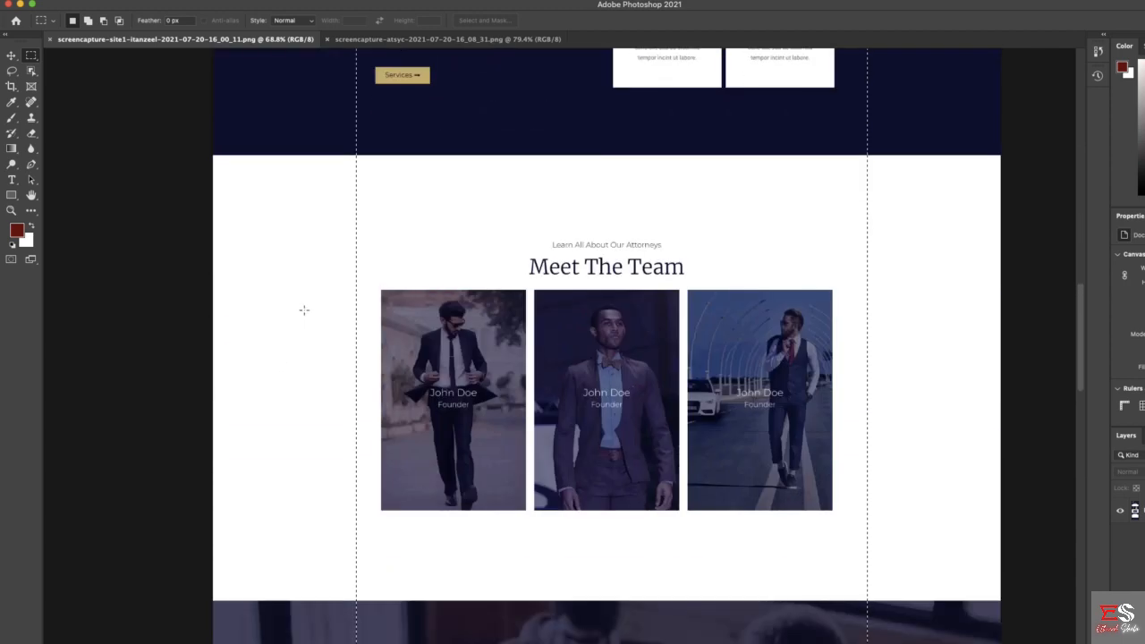
scroll(281, 375, down, 7)
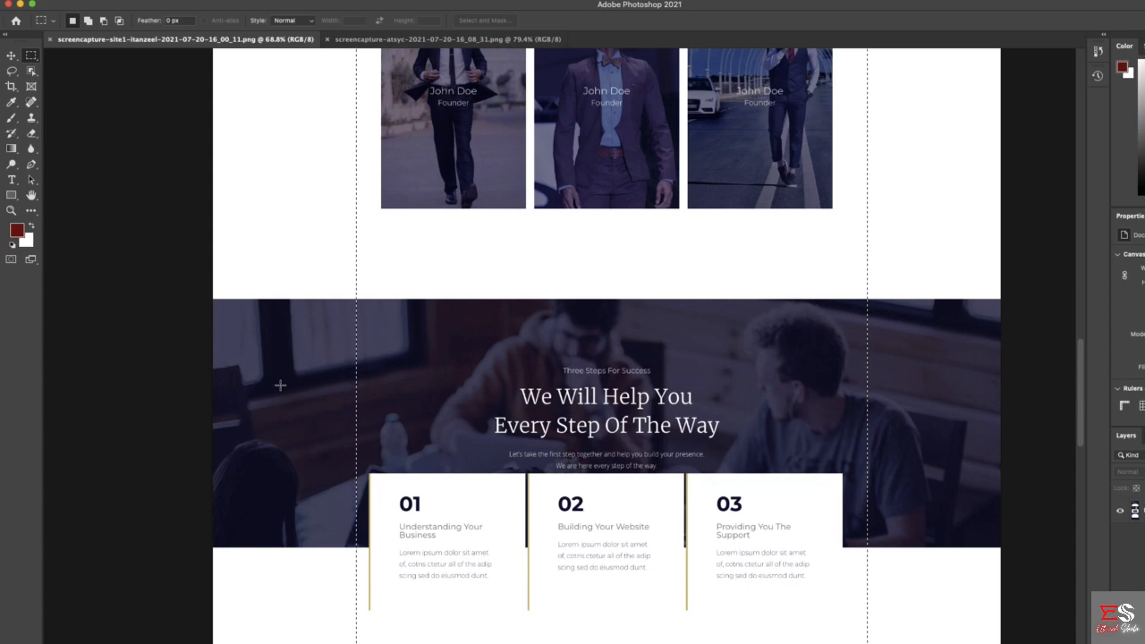
Return to the top of the mockup and compare the content alignment from the hero through the "Explore What We Are Doing Better" section.
scroll(280, 384, up, 20)
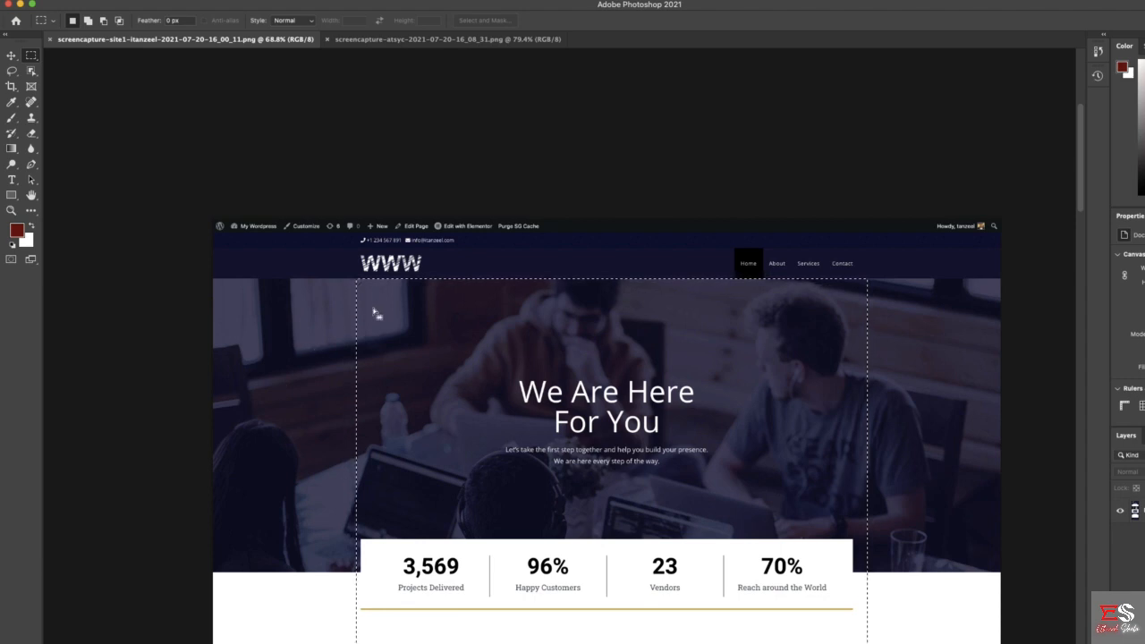
scroll(390, 358, down, 3)
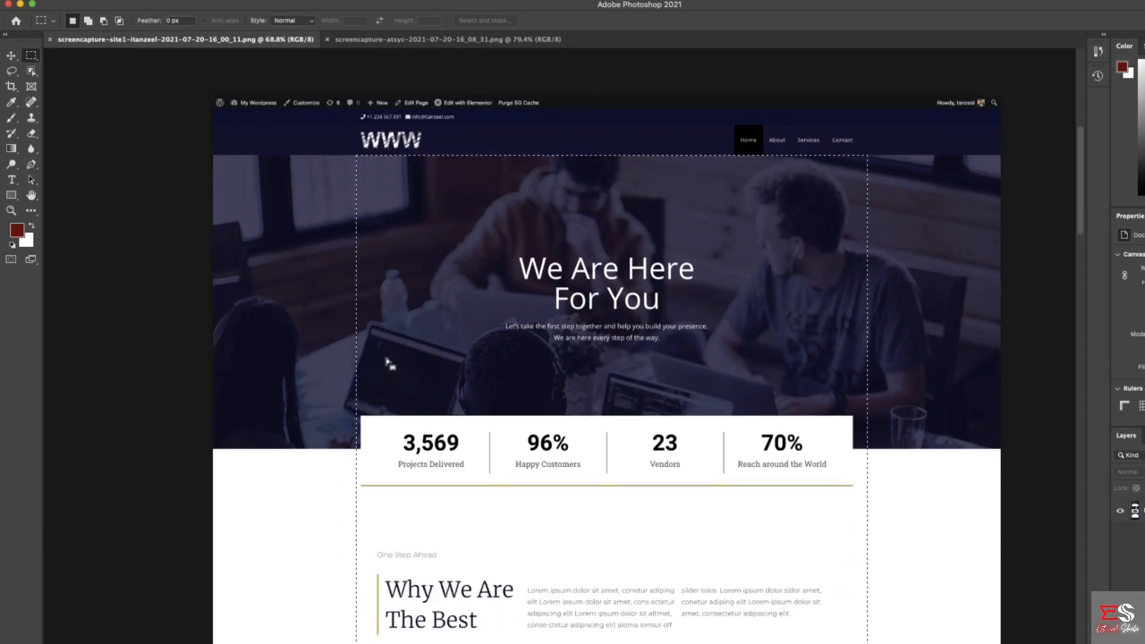
scroll(376, 462, down, 1)
scroll(377, 457, down, 1)
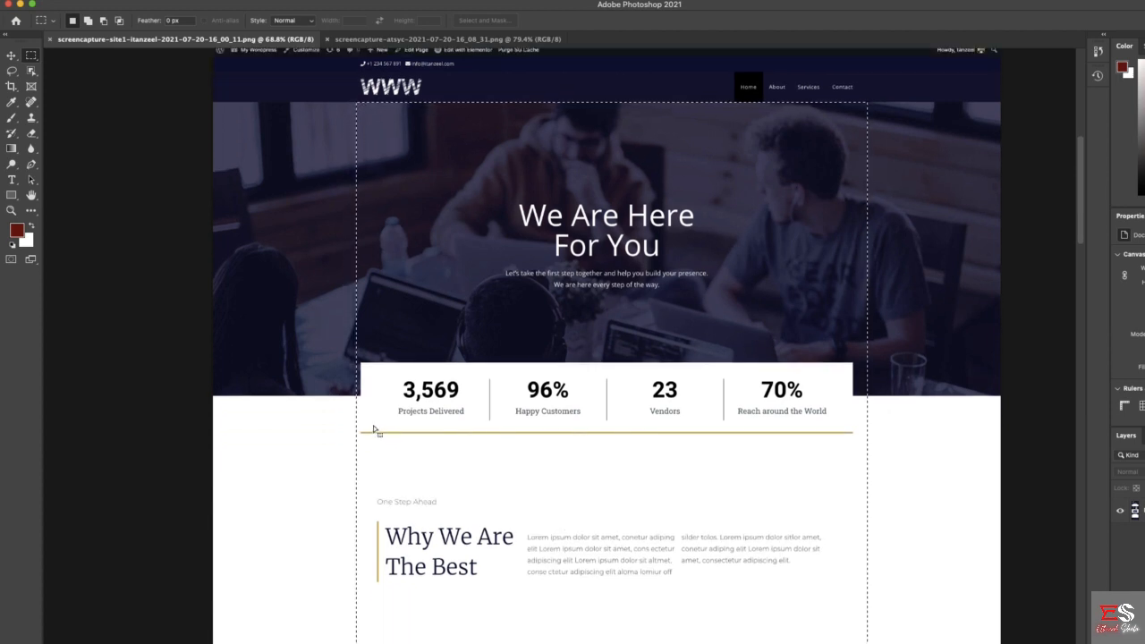
scroll(394, 381, down, 4)
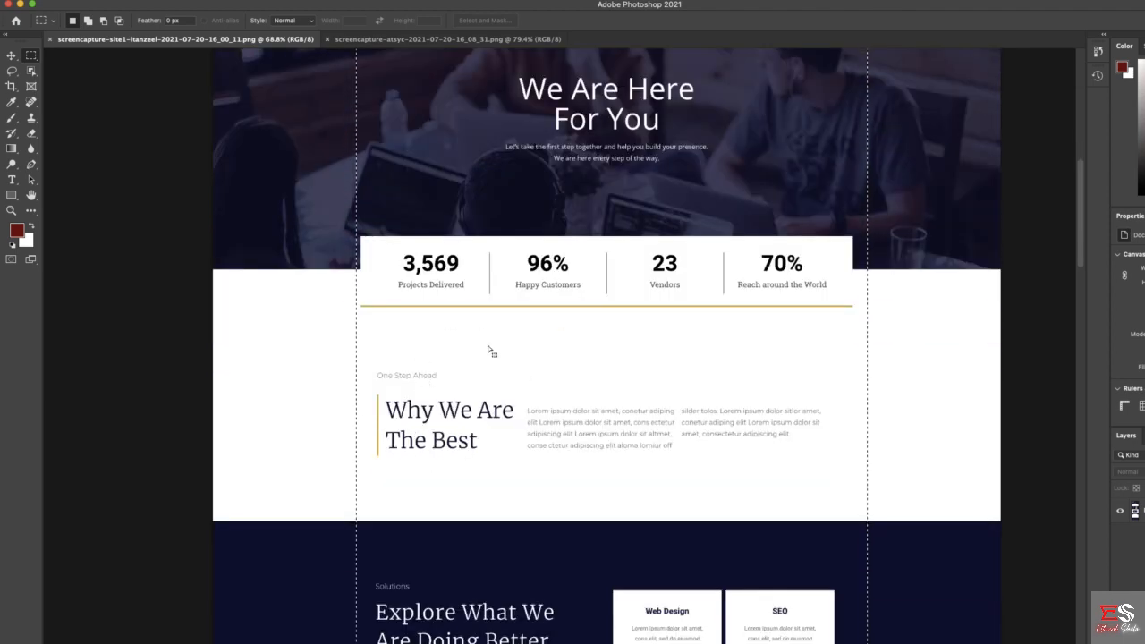
scroll(490, 349, down, 4)
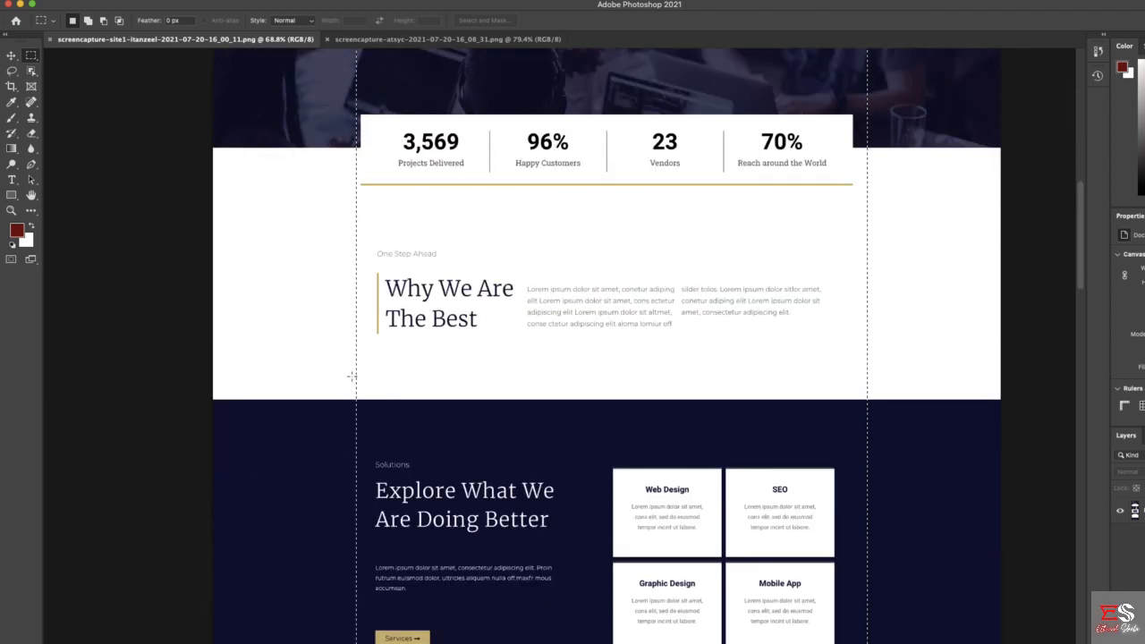
scroll(350, 376, down, 5)
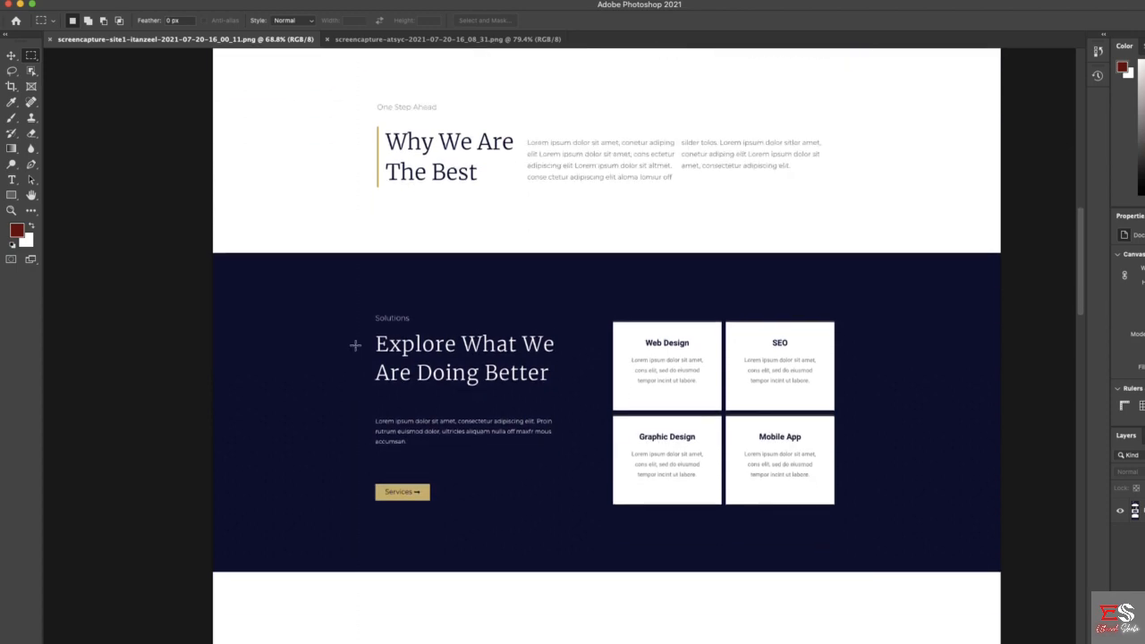
scroll(280, 305, up, 13)
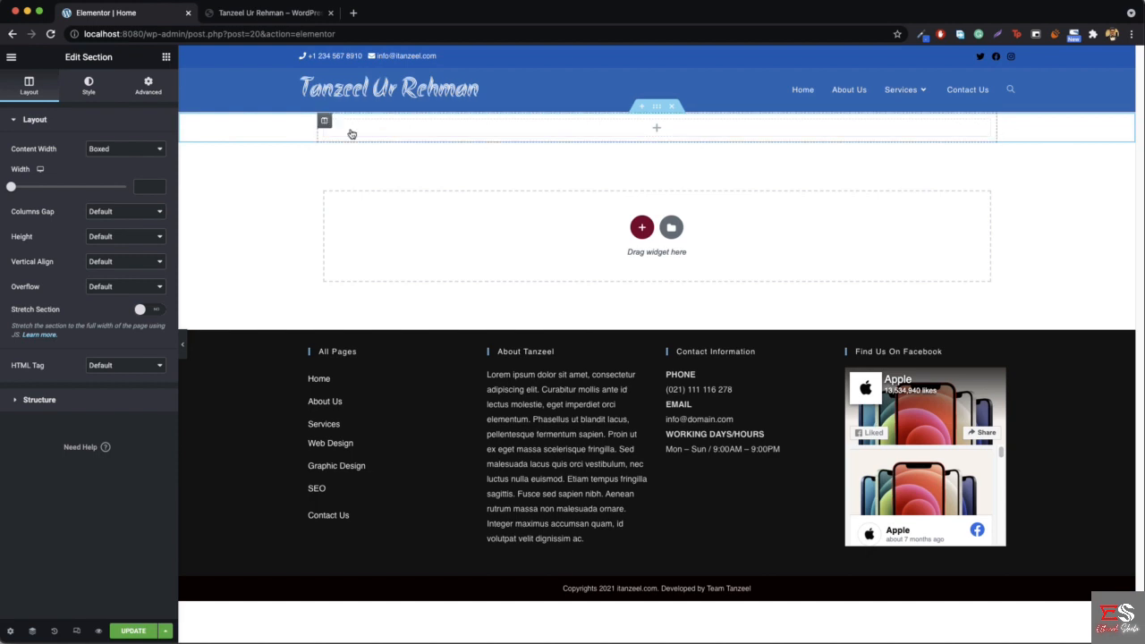
In Elementor, open the empty column's layout settings and look over its available column actions.
click(324, 123)
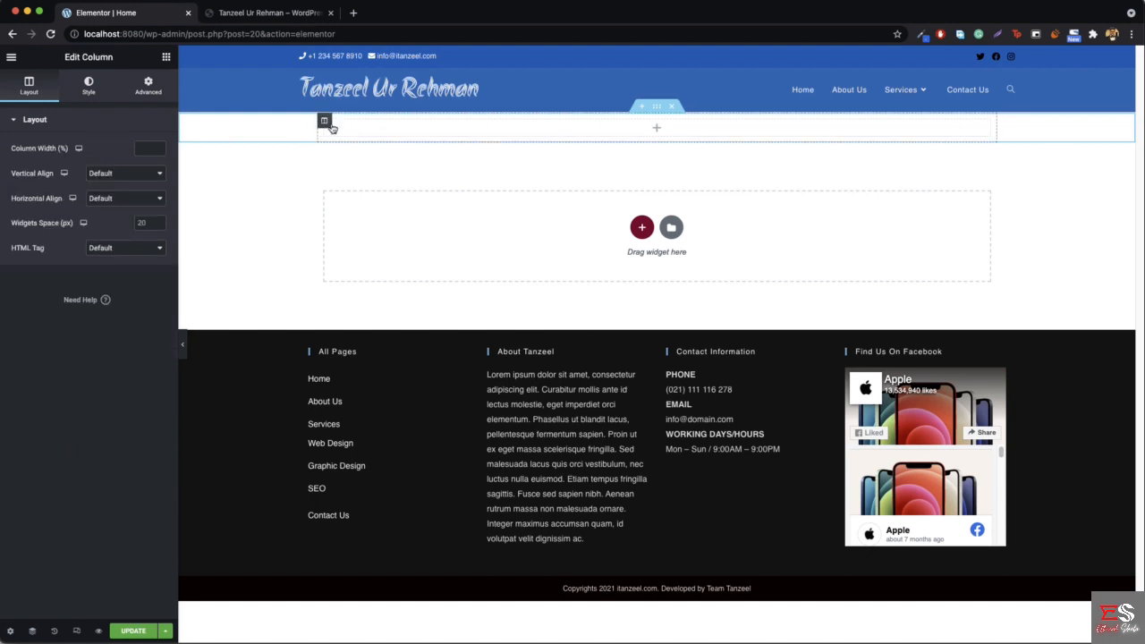
right_click(326, 123)
click(161, 156)
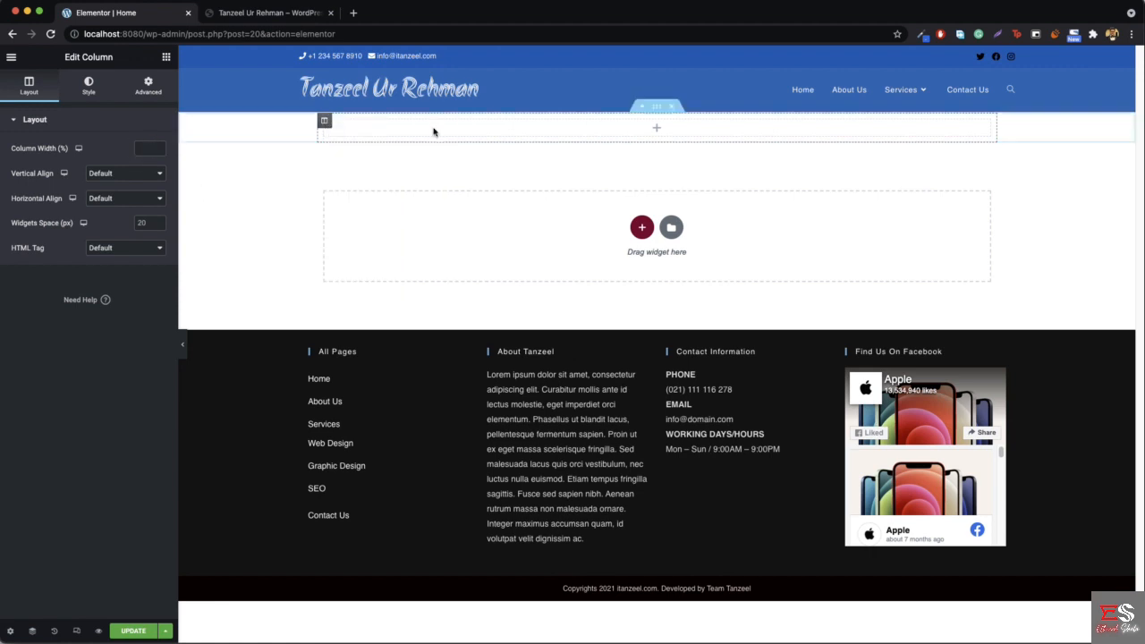
Bring up the widget list and add a Text Editor widget under the heading in the second inner column.
click(167, 58)
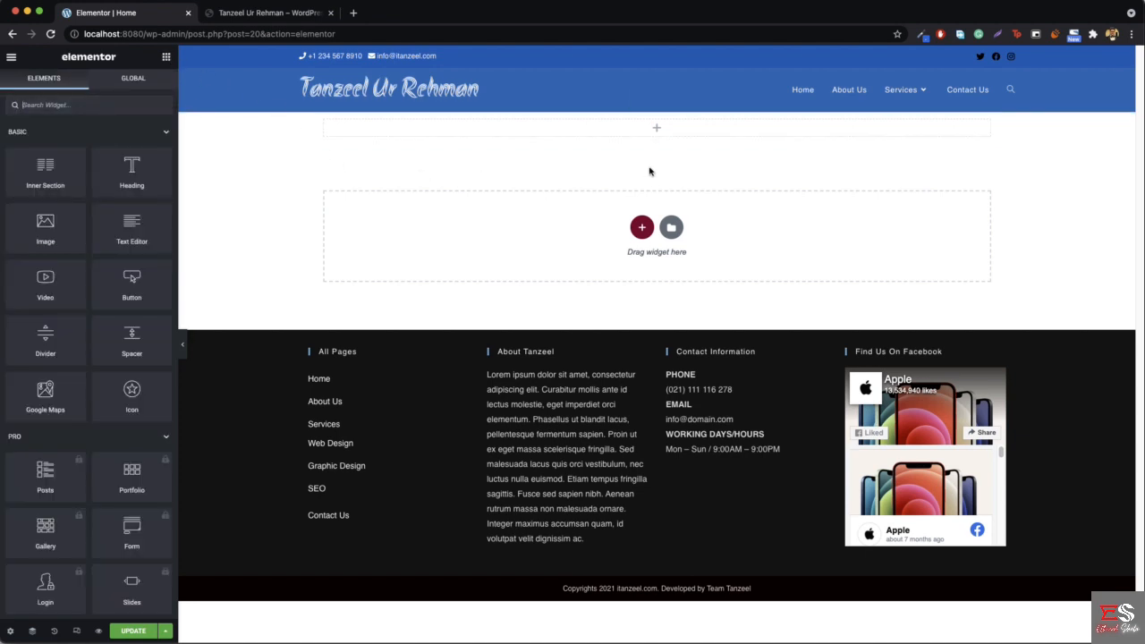
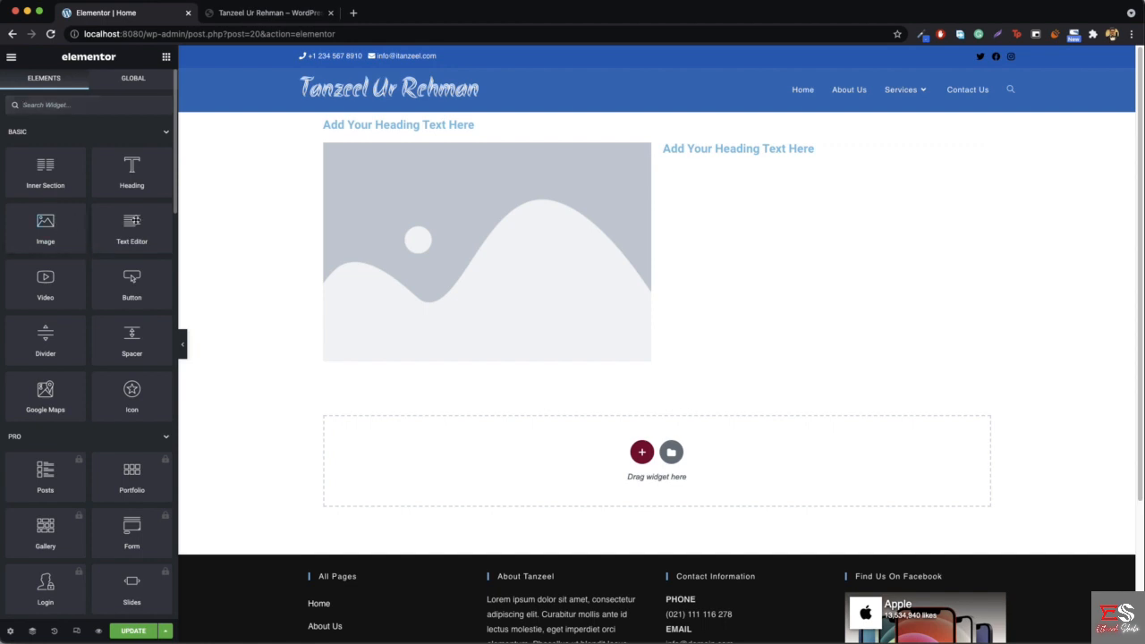
drag(125, 232, 756, 157)
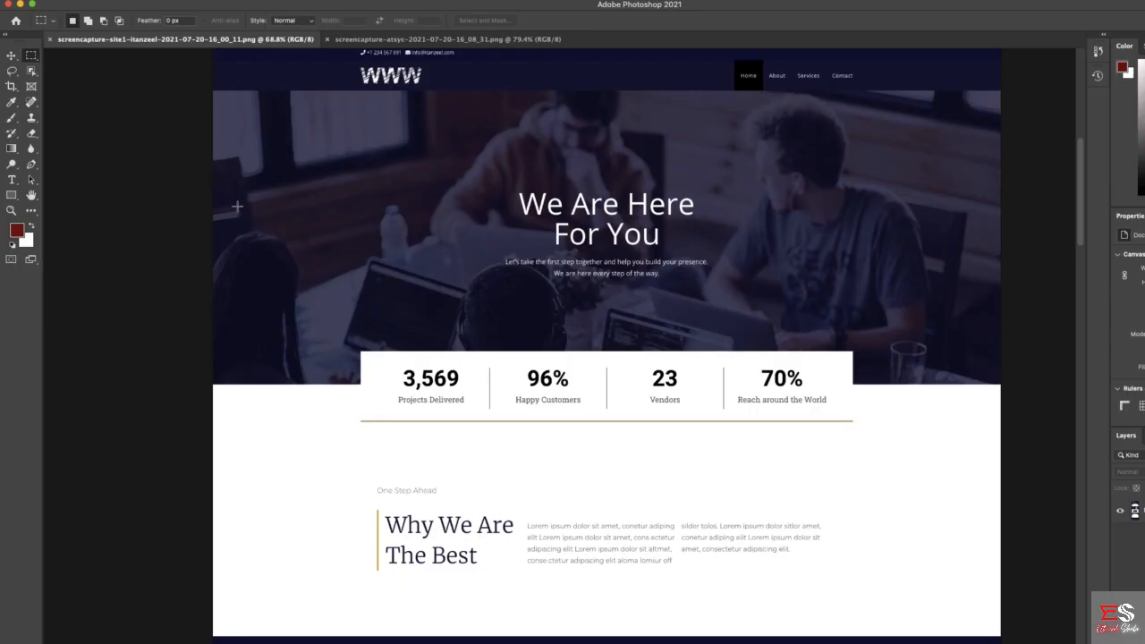
In the Photoshop mockup, outline the hero, "Why We Are The Best" and "Explore What We Are Doing Better" sections as separate full-width sections.
drag(210, 91, 1019, 387)
drag(213, 393, 928, 599)
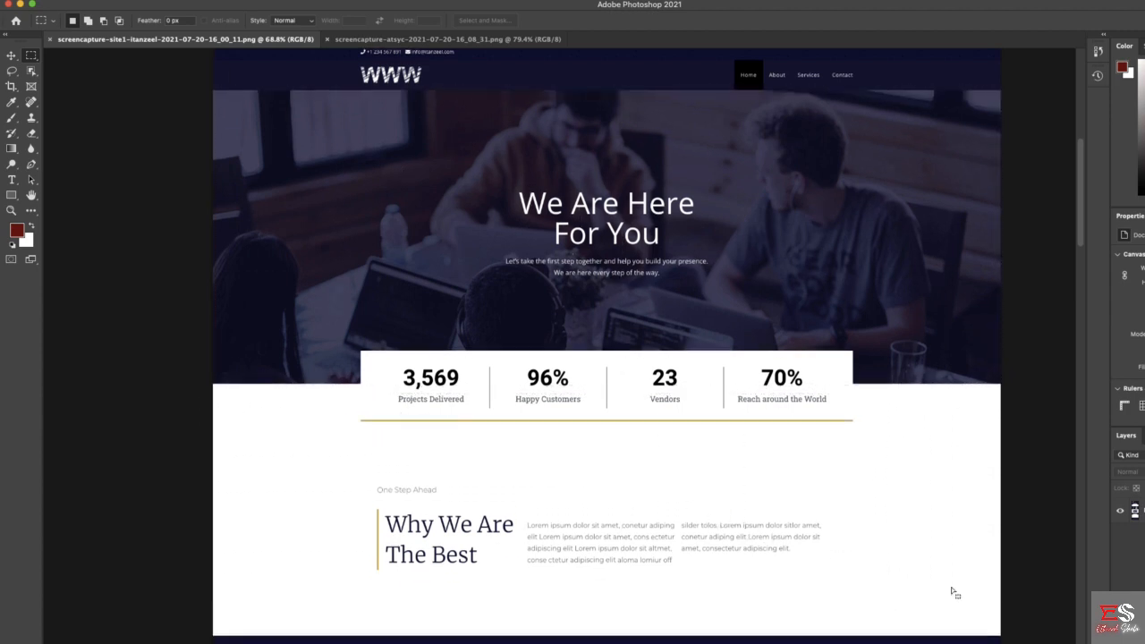
scroll(539, 390, down, 3)
drag(213, 456, 999, 536)
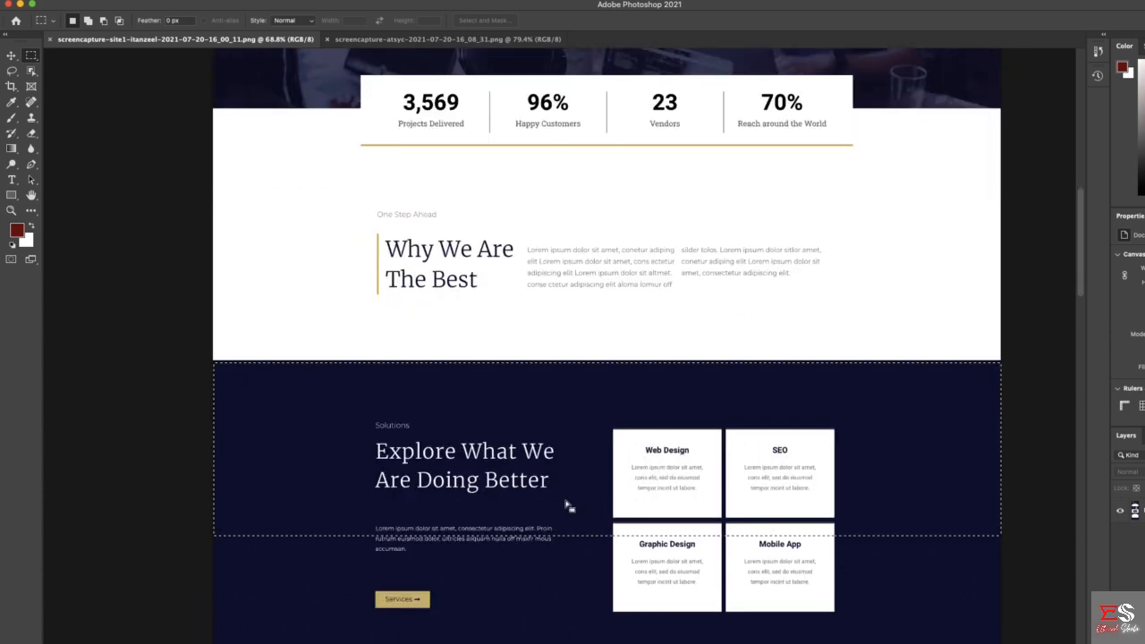
click(157, 439)
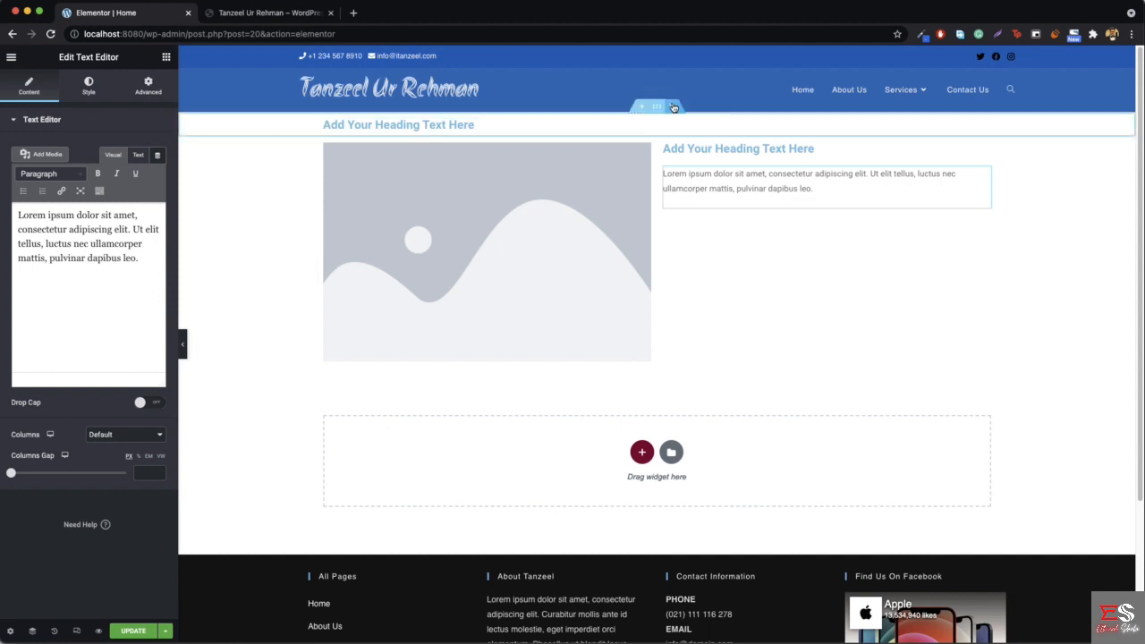
Back in Elementor, delete both existing sections and add a new section with three equal columns.
key(ctrl+z)
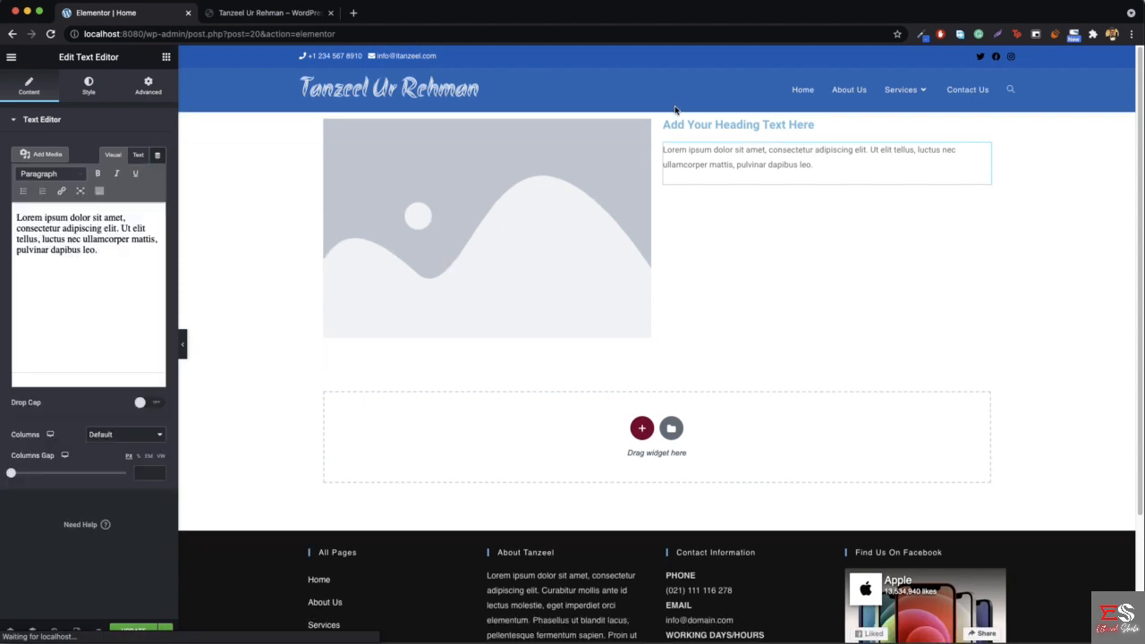
click(676, 109)
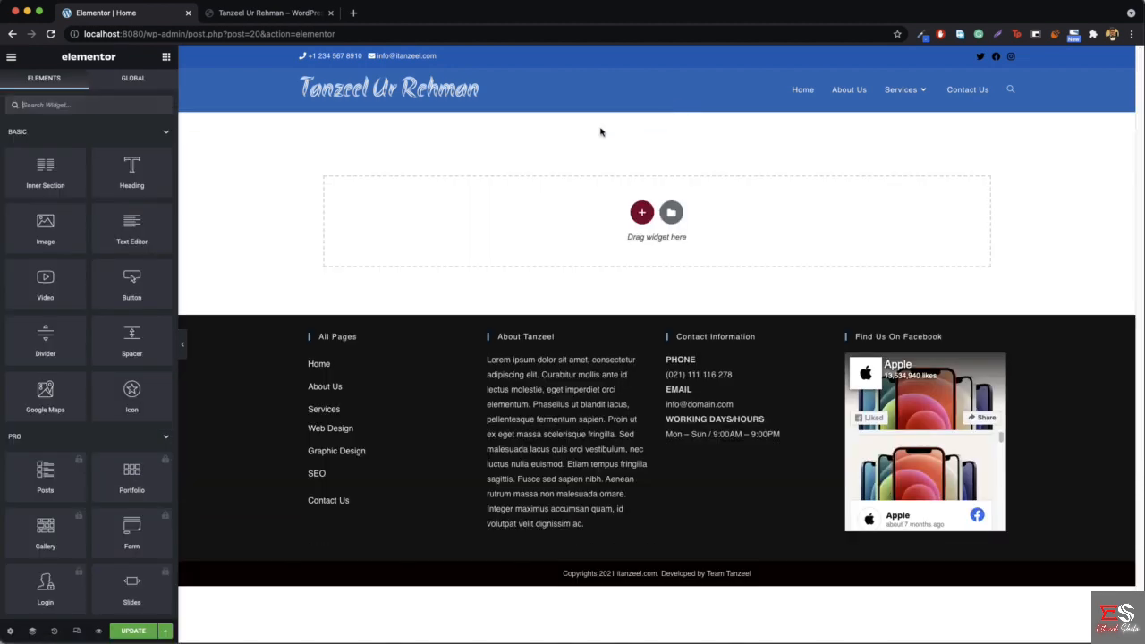
click(642, 212)
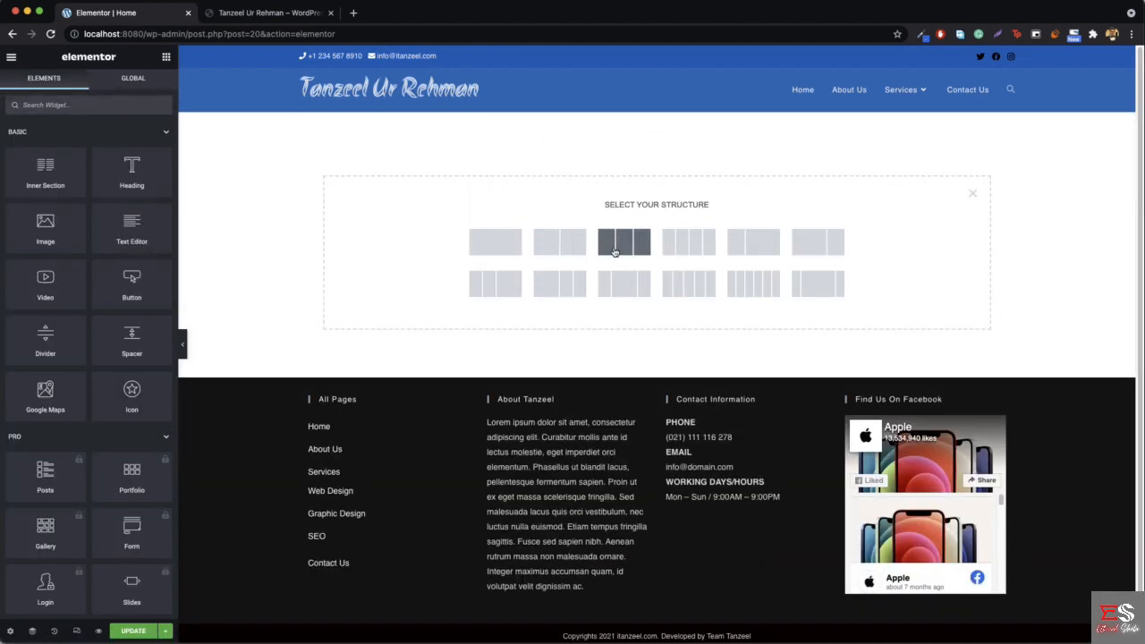
click(615, 250)
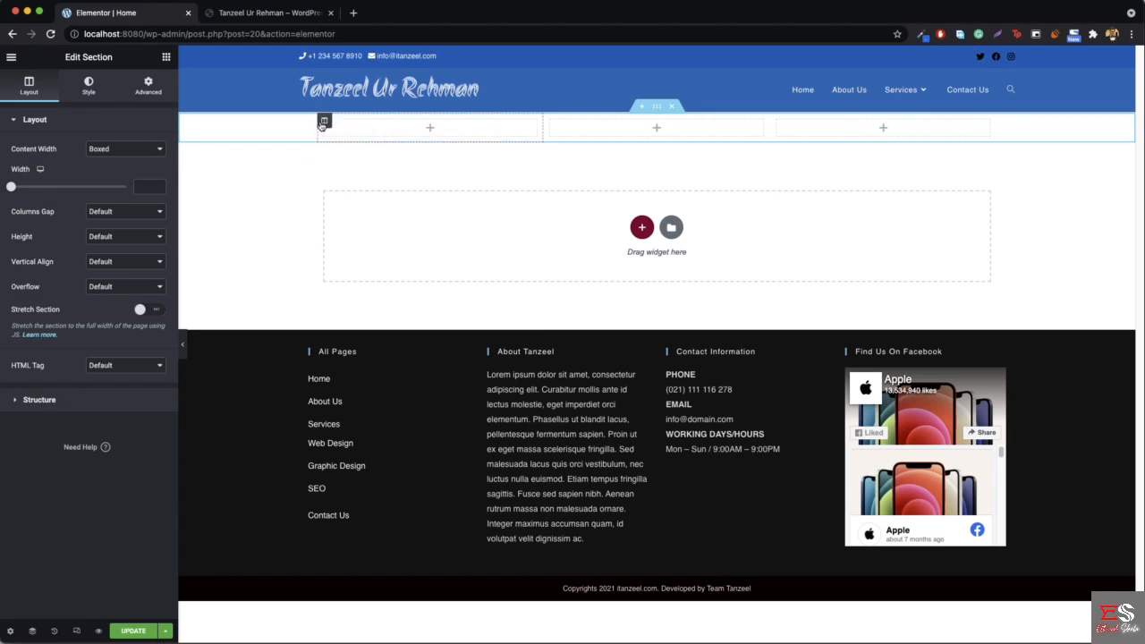
Add a new column after the first column of the three-column section.
right_click(325, 124)
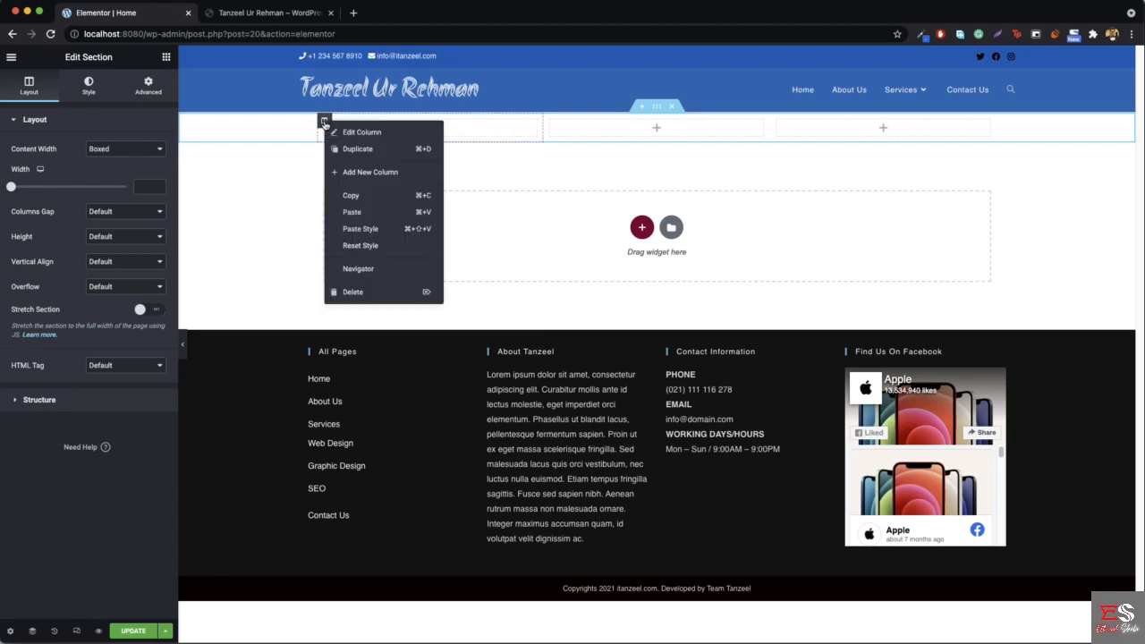
click(380, 171)
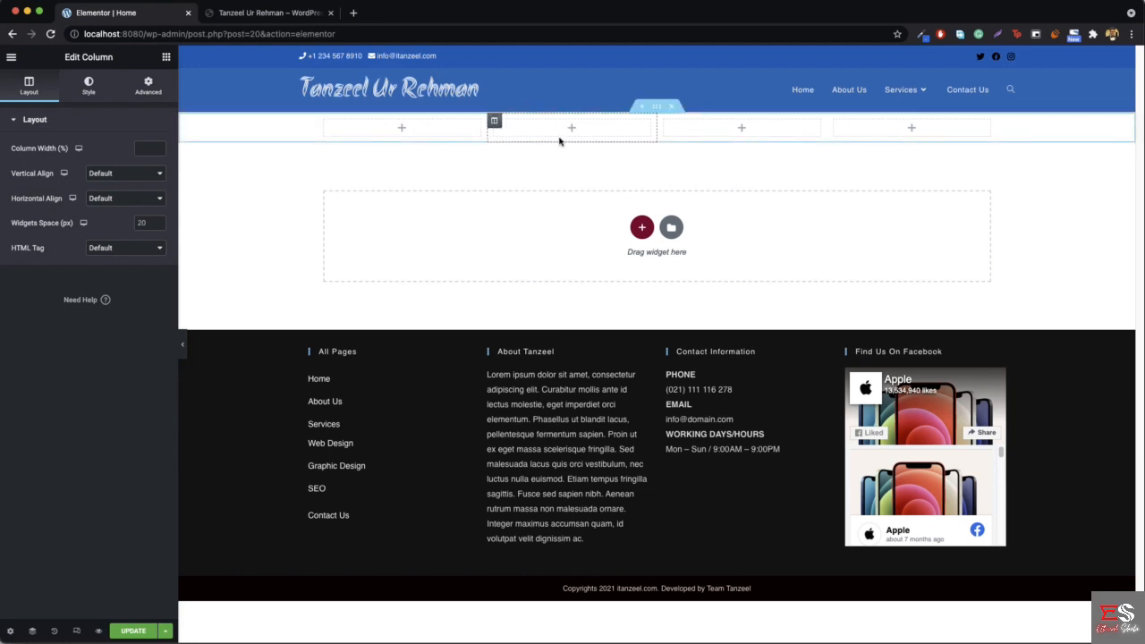
drag(494, 121, 472, 118)
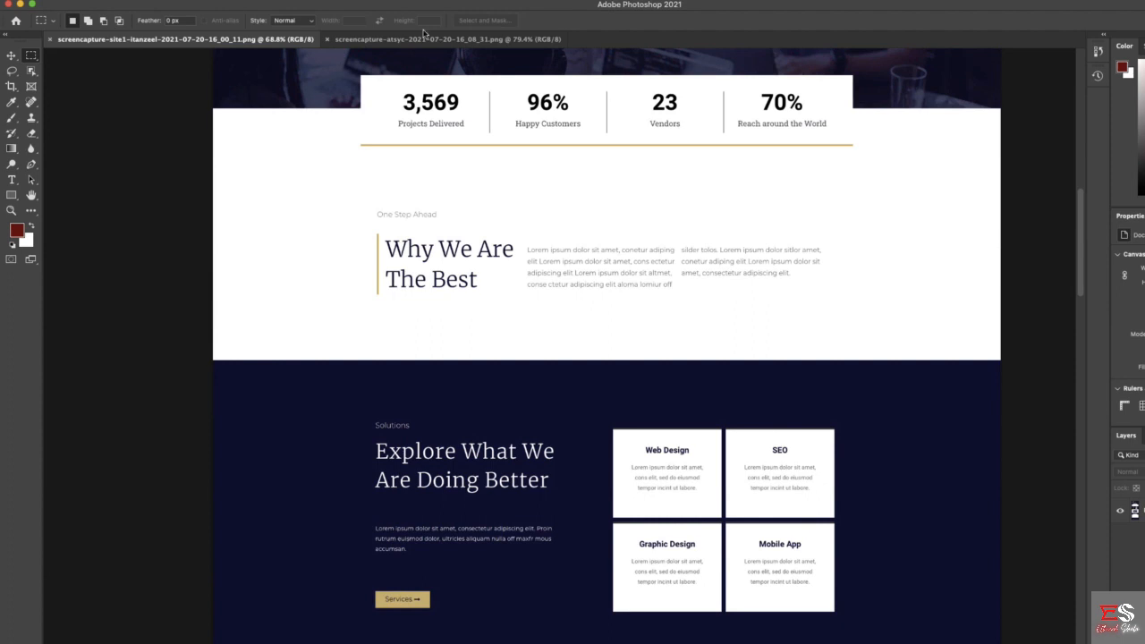
In Photoshop, switch to the screencapture-atsyc mockup and examine its Our Services grid.
click(424, 38)
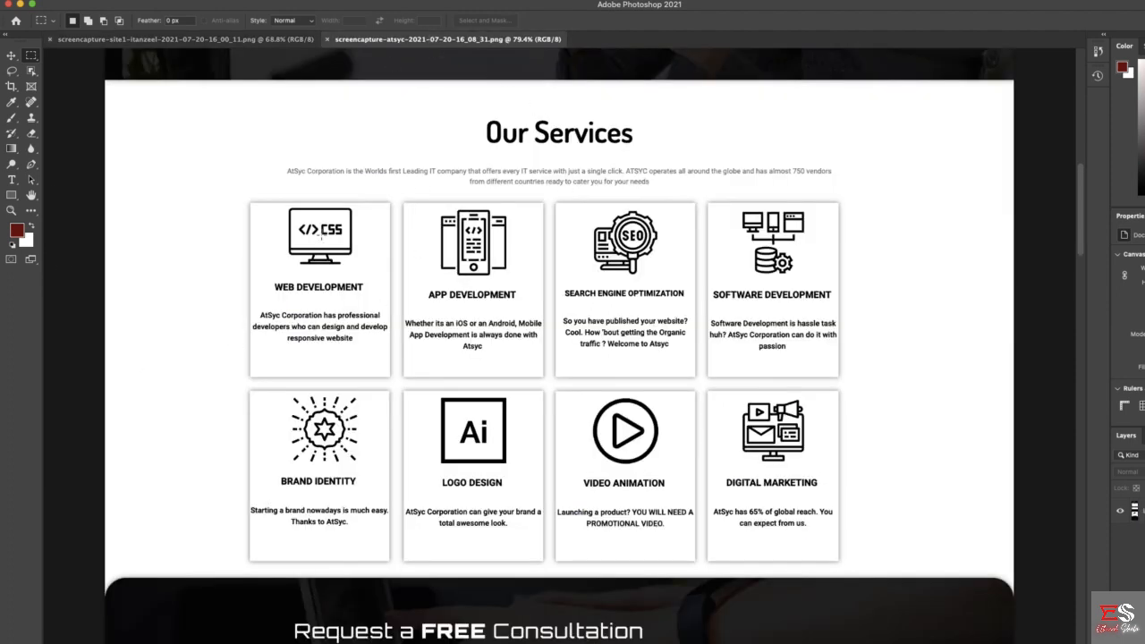
Outline the two rows of the Our Services grid, the whole white section and its heading with description as separate layout blocks.
drag(234, 202, 861, 381)
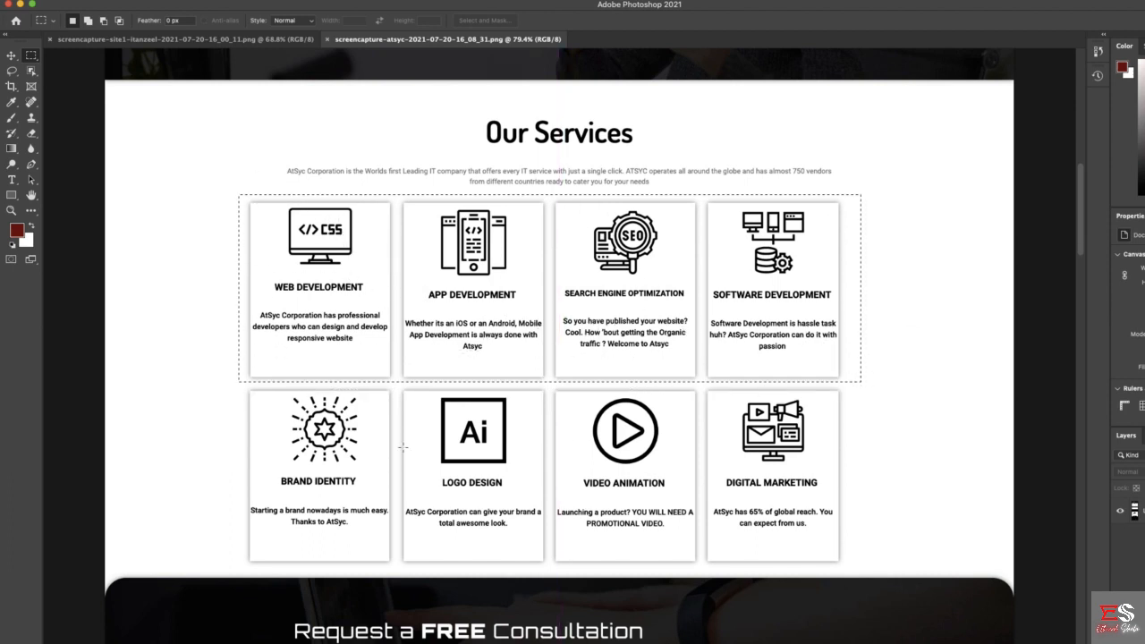
drag(222, 390, 860, 559)
click(860, 560)
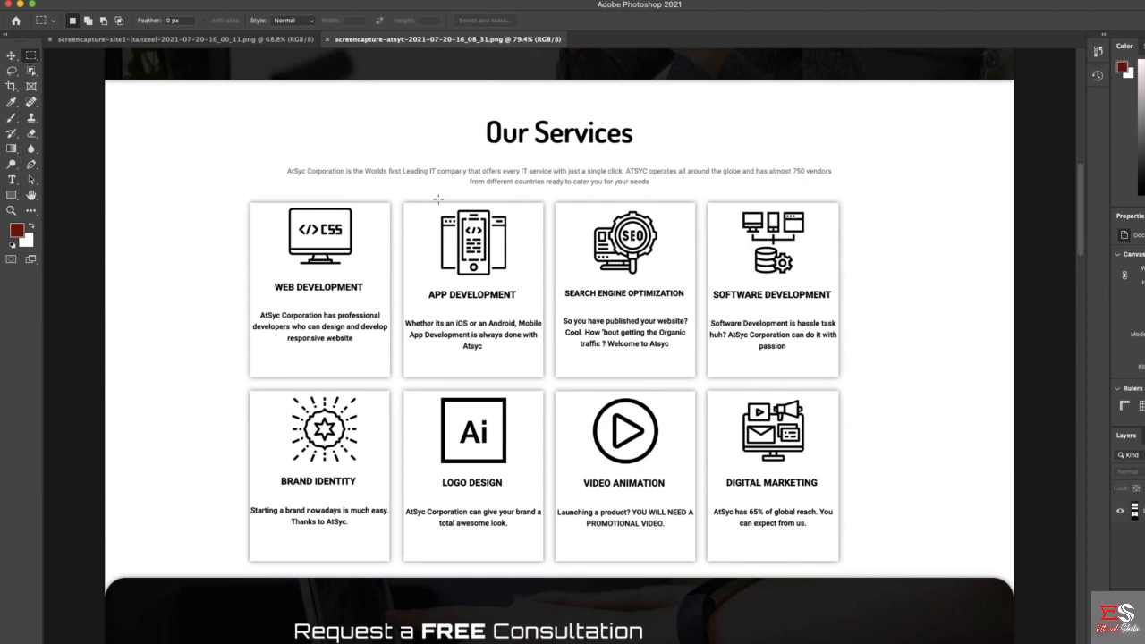
drag(105, 79, 1036, 578)
click(248, 194)
drag(234, 120, 863, 198)
drag(226, 206, 885, 381)
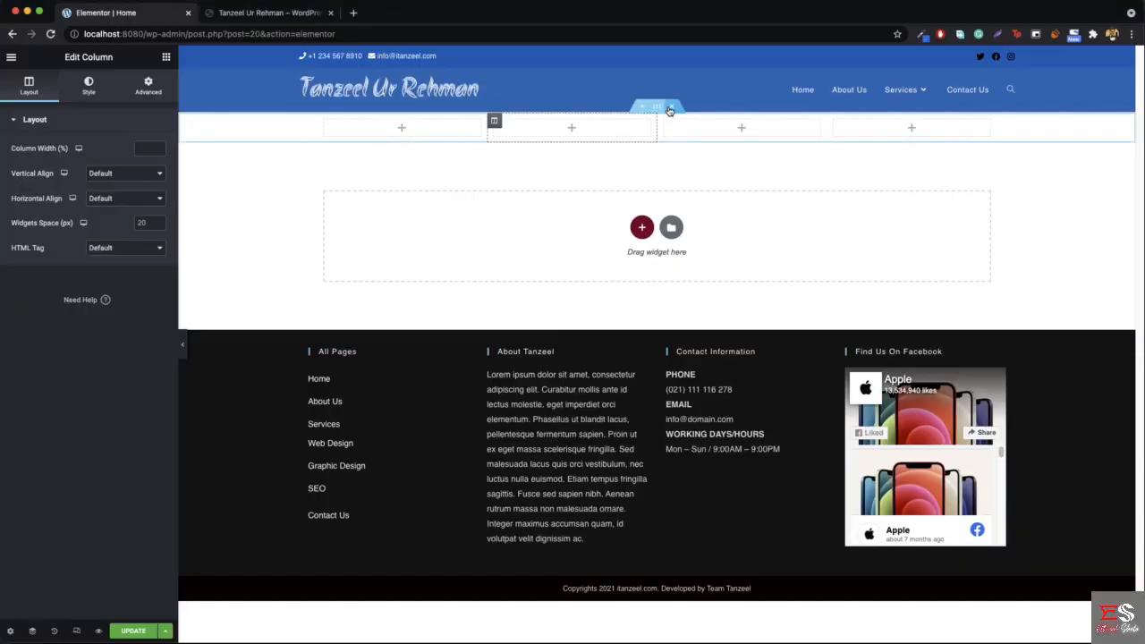
Back in Elementor, delete the four-column section and add a new section with three equal columns.
click(676, 117)
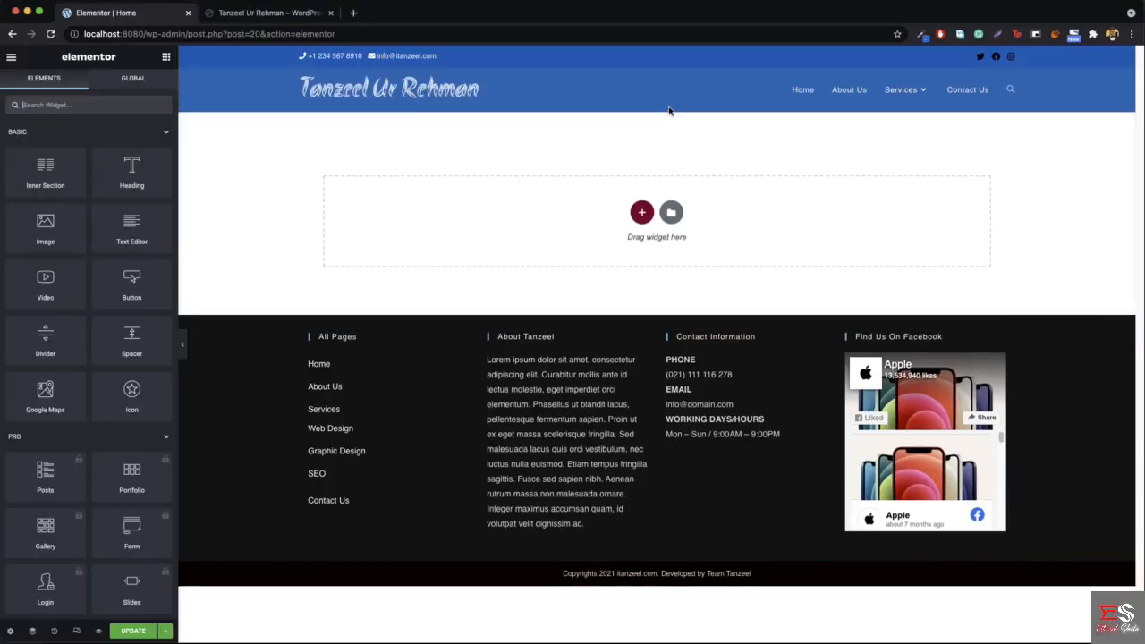
click(642, 212)
click(624, 241)
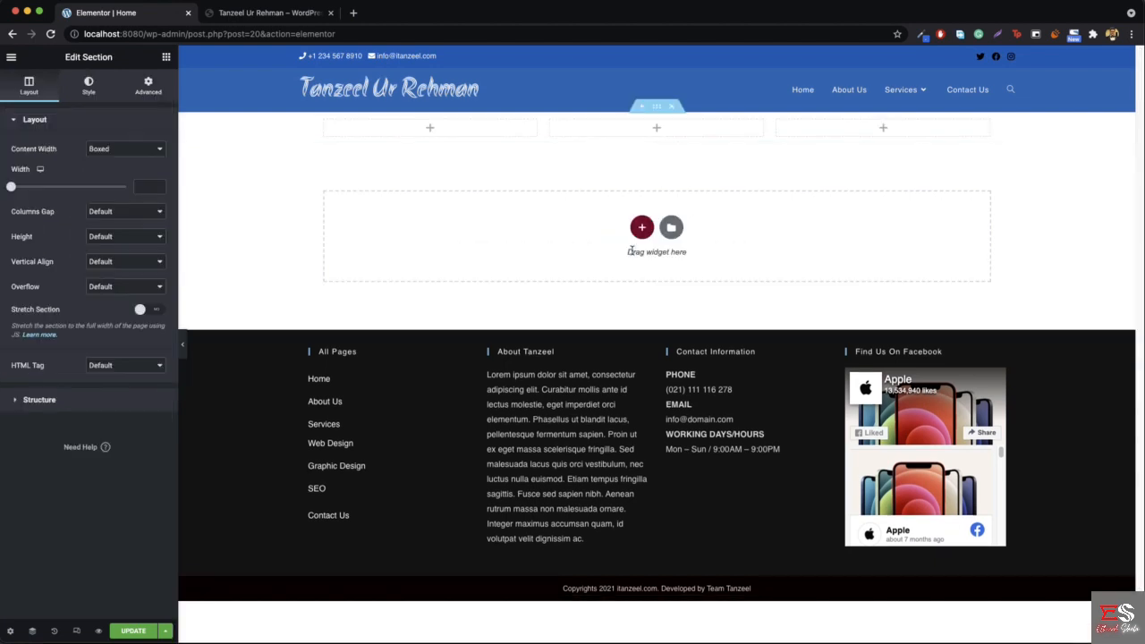
Place an Icon Box widget in the first column of the three-column section.
click(166, 56)
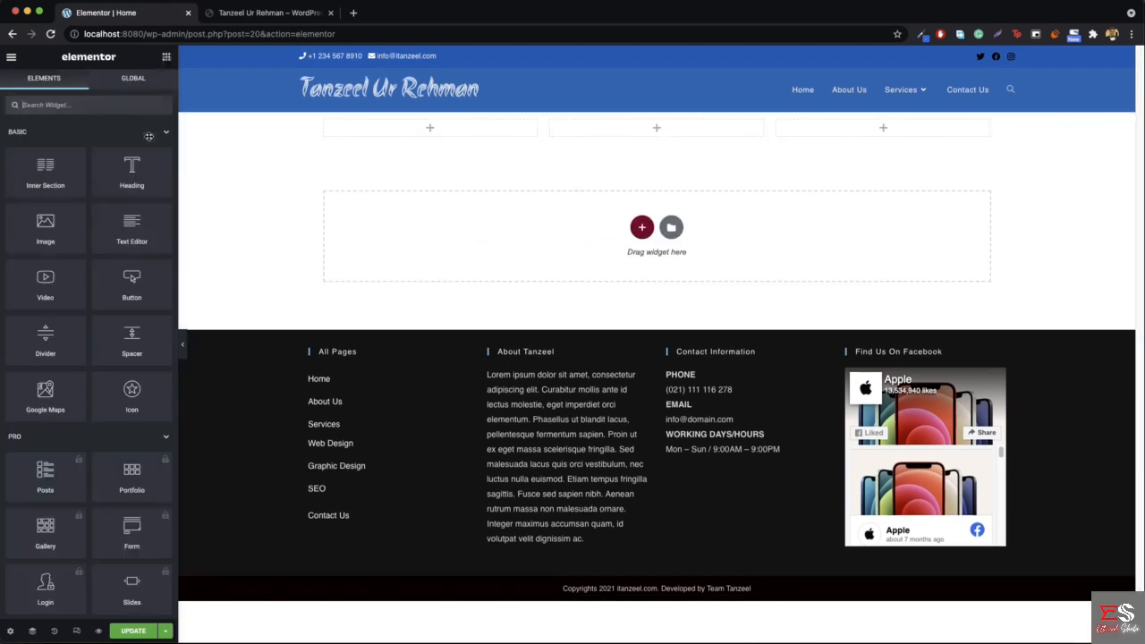
click(164, 436)
scroll(80, 436, down, 3)
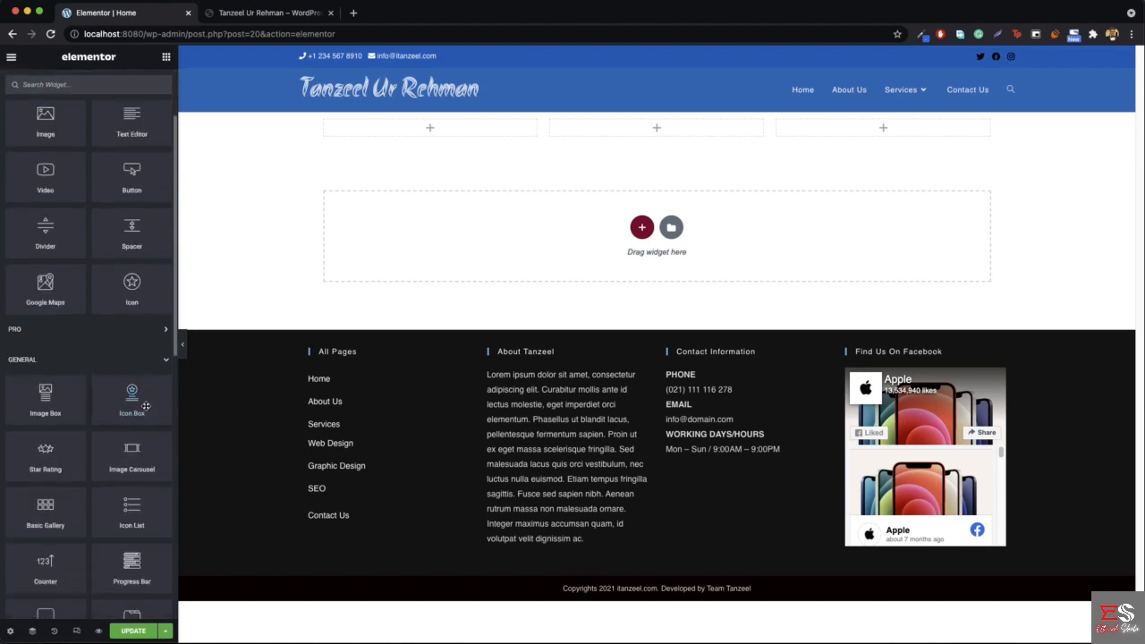
drag(132, 400, 437, 136)
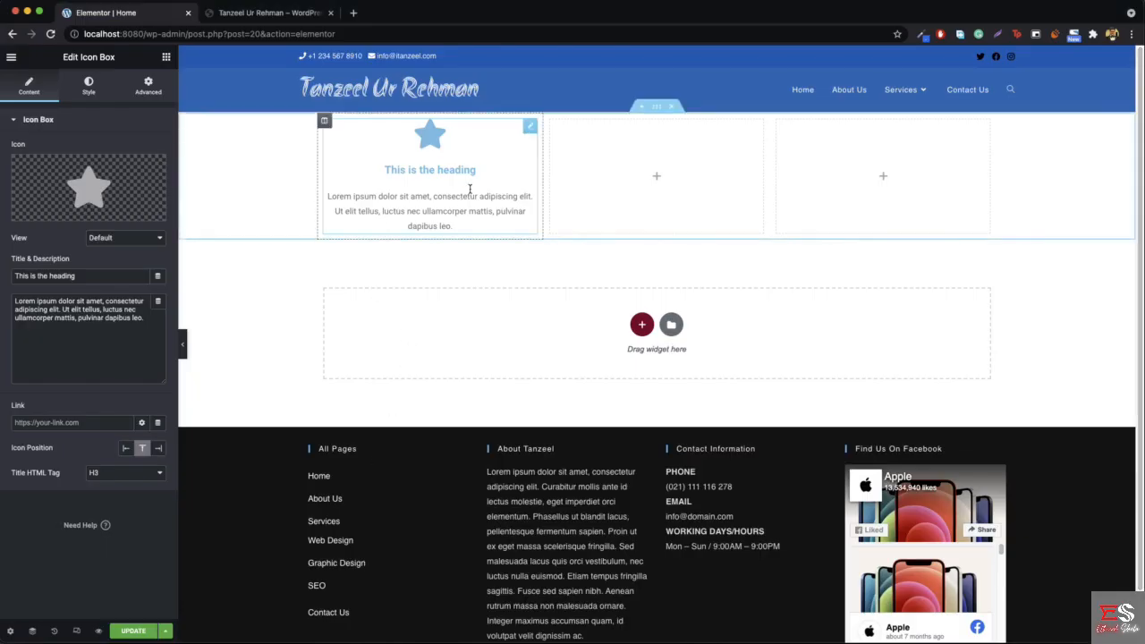
Duplicate the icon box twice and move the copies into the second and third columns.
right_click(527, 131)
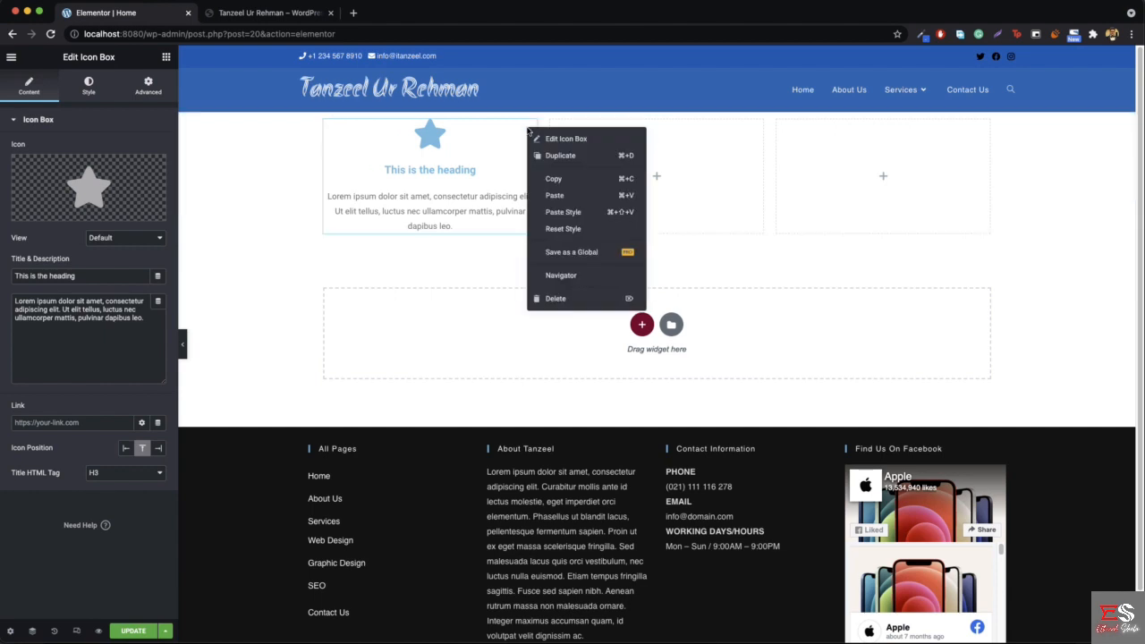
click(576, 160)
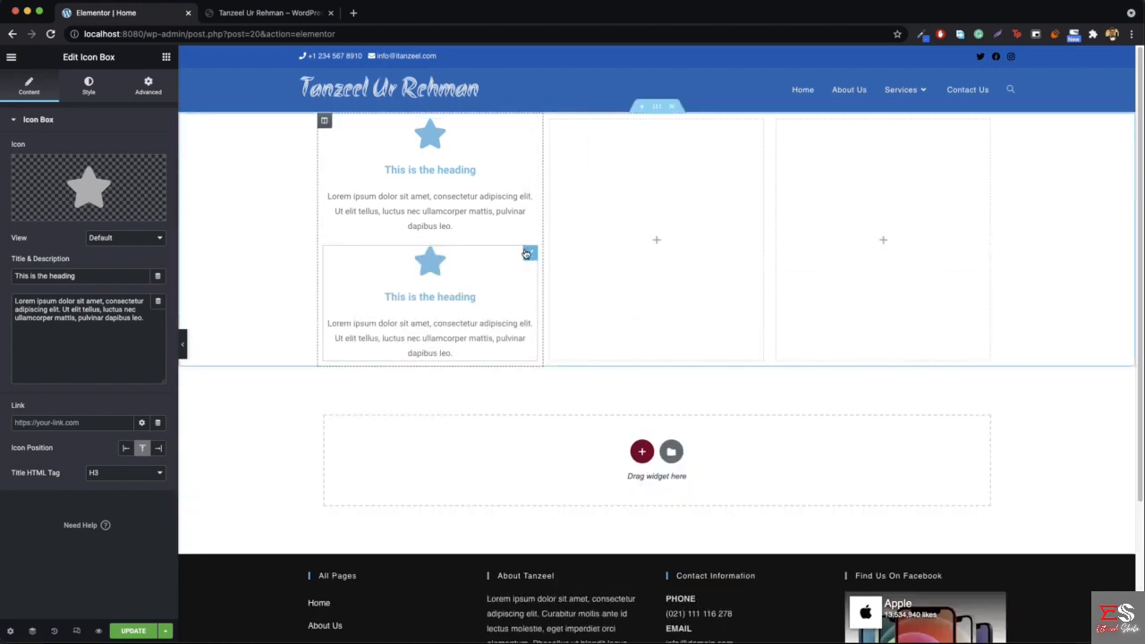
right_click(527, 252)
click(563, 281)
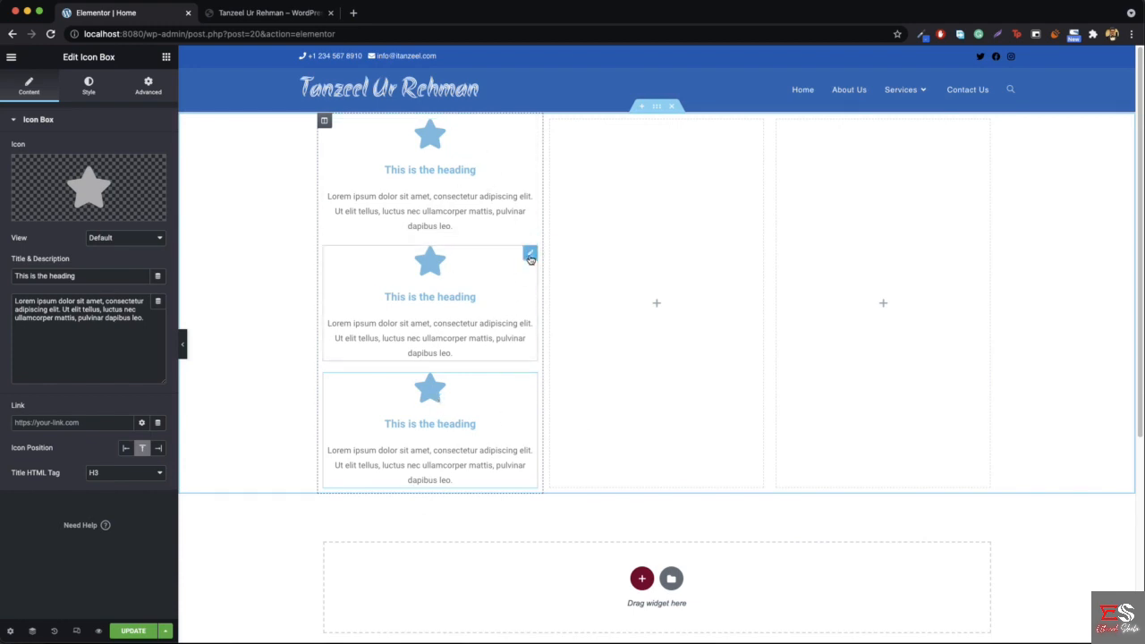
drag(529, 253, 677, 248)
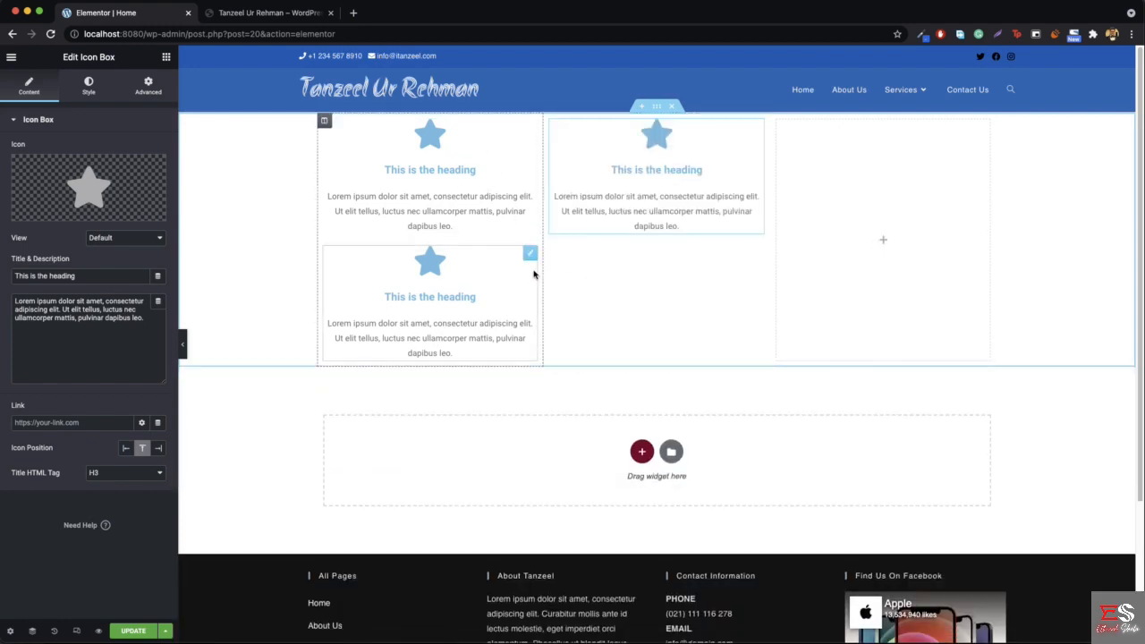
drag(529, 254, 865, 198)
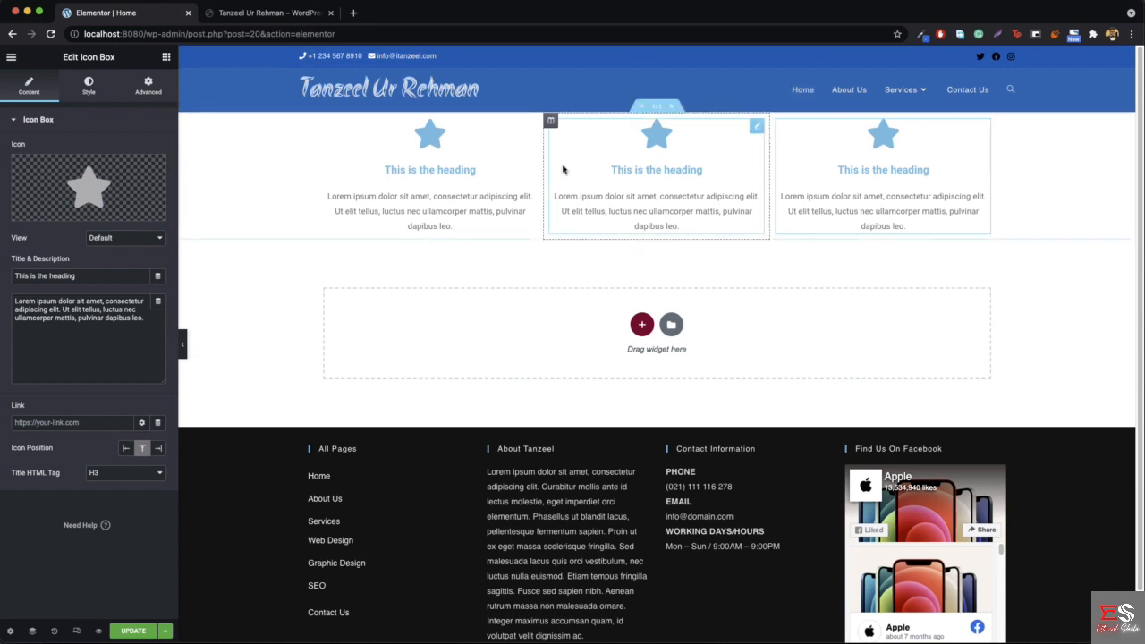
Add an empty column after the second one, move it into second place and delete it.
right_click(551, 127)
click(588, 176)
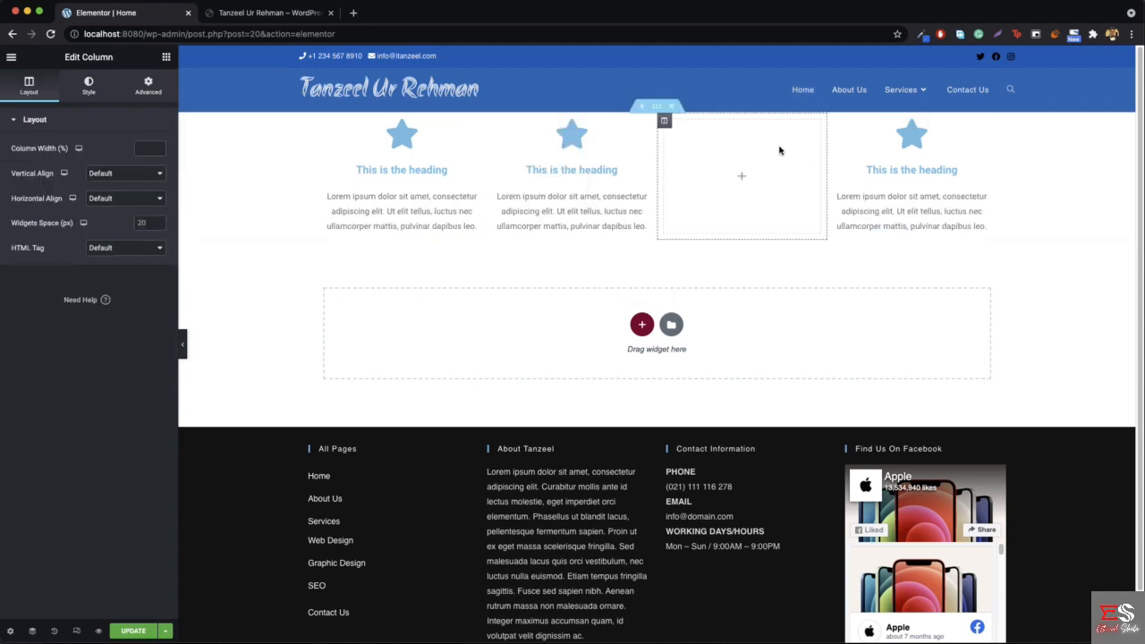
drag(664, 120, 495, 125)
right_click(494, 125)
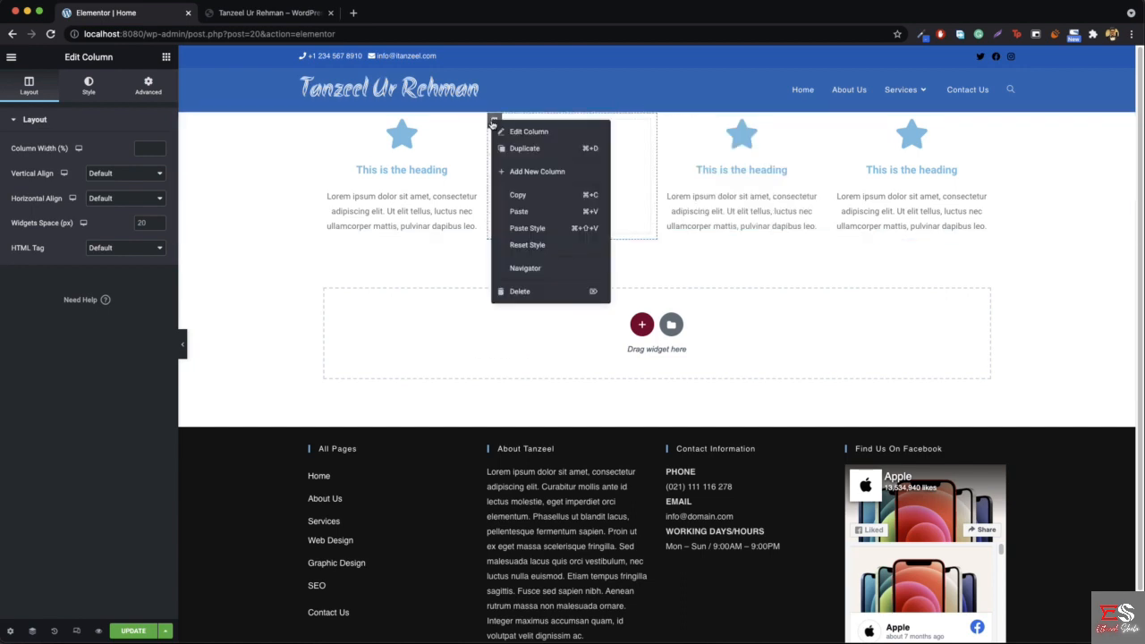
click(521, 293)
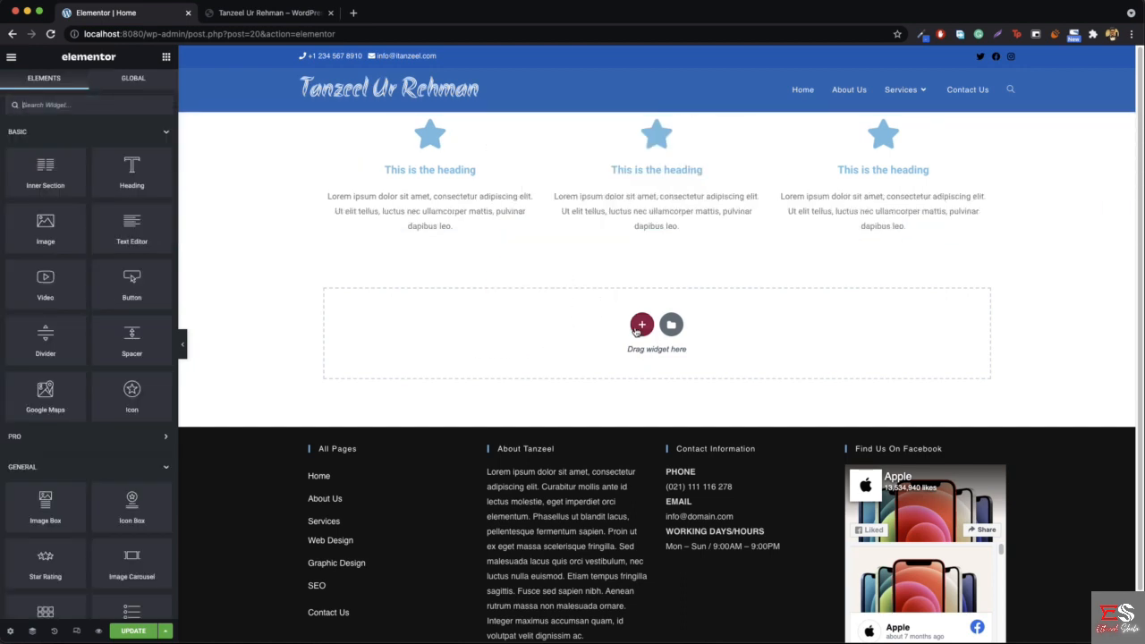
Add a second section with three equal columns and move a duplicate of the first icon box into its first column.
click(638, 327)
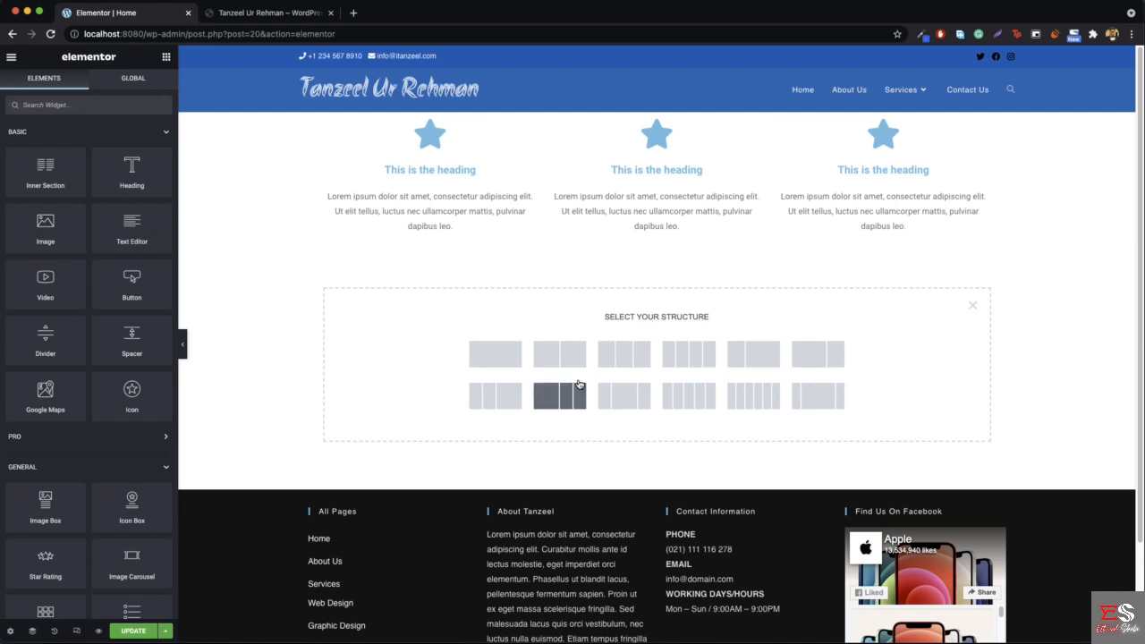
click(626, 358)
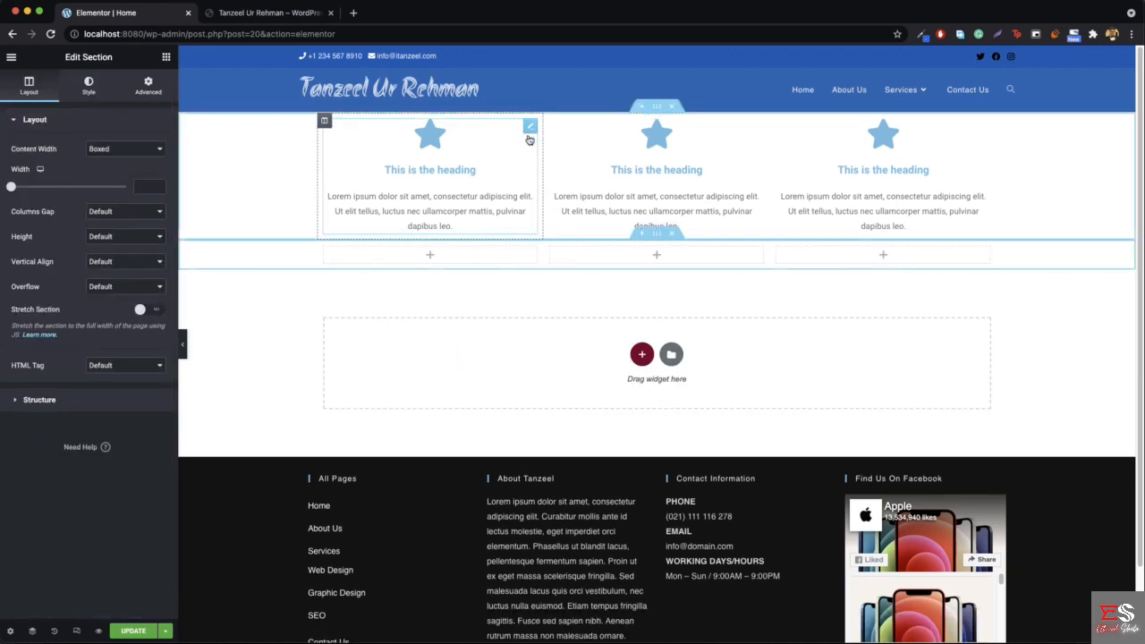
right_click(532, 132)
click(574, 158)
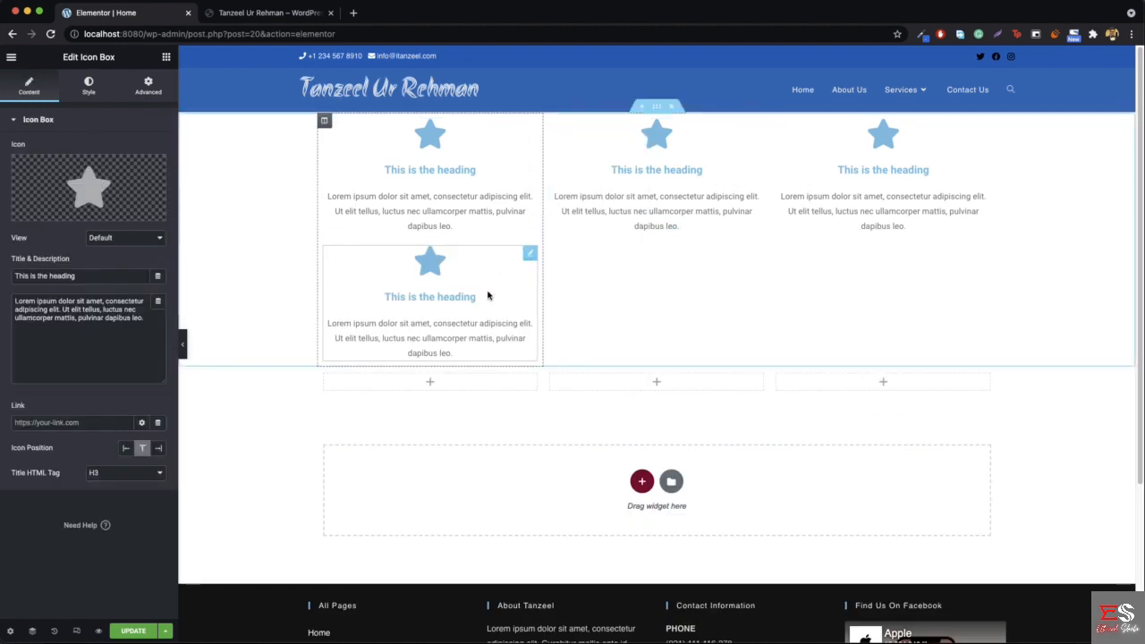
drag(528, 252, 438, 266)
Duplicate the upper section's second and third icon boxes and move the copies into the matching columns of the lower section.
right_click(756, 126)
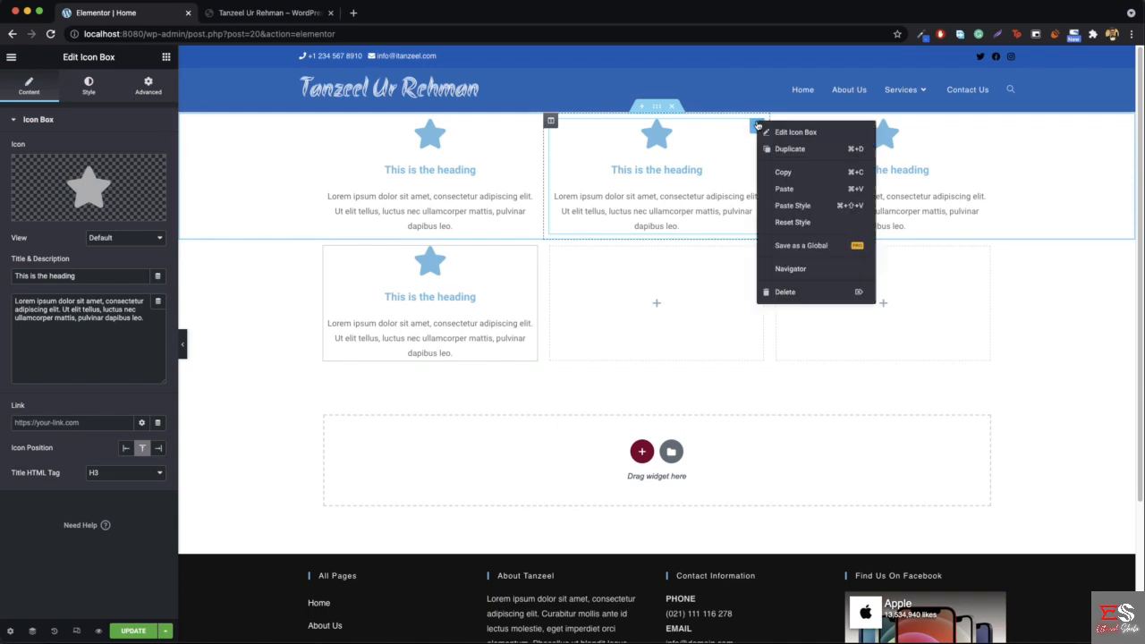
click(818, 150)
drag(761, 260, 684, 309)
right_click(982, 126)
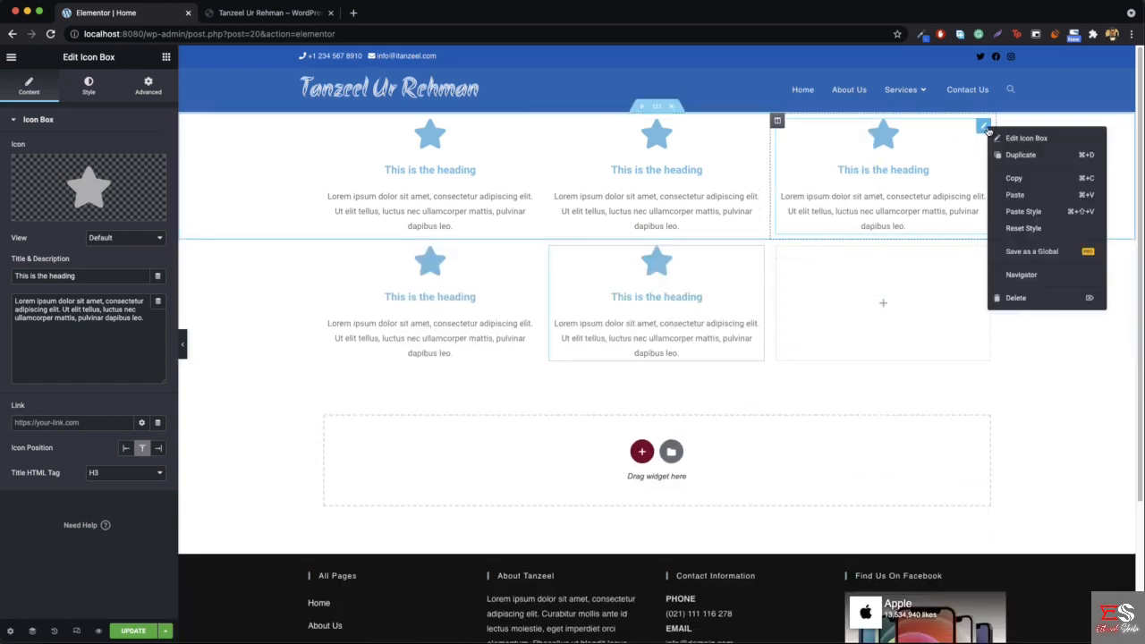
click(1037, 161)
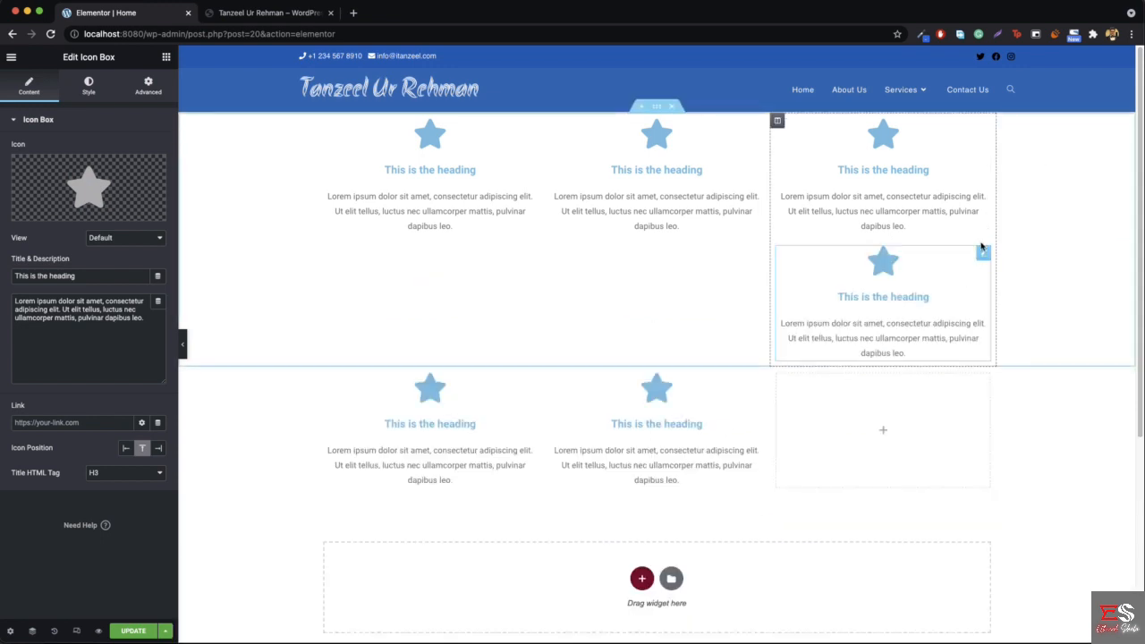
drag(982, 255, 921, 327)
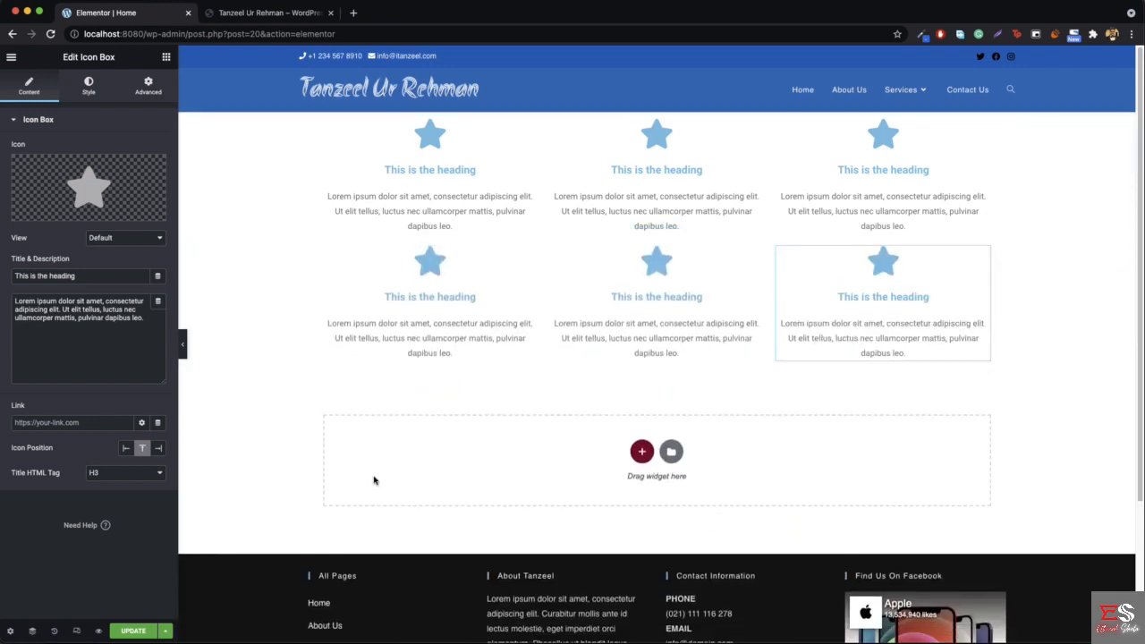
In Photoshop, switch back to the site1 mockup and outline the full-width "Explore What We Are Doing Better" section and its inner content area.
click(182, 343)
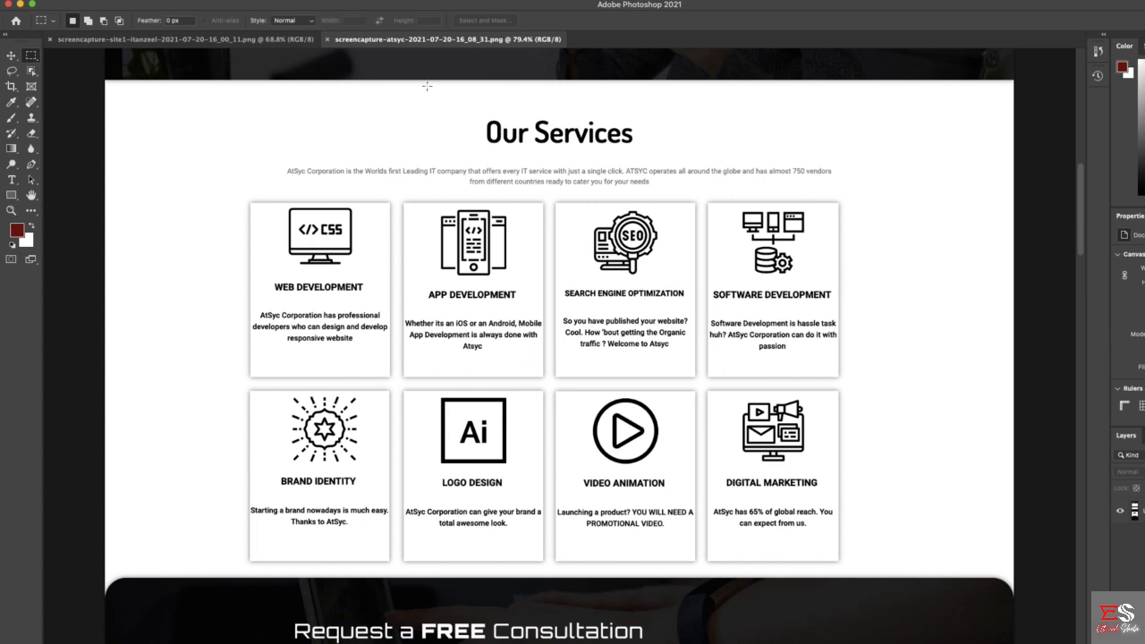
click(265, 40)
scroll(613, 286, down, 2)
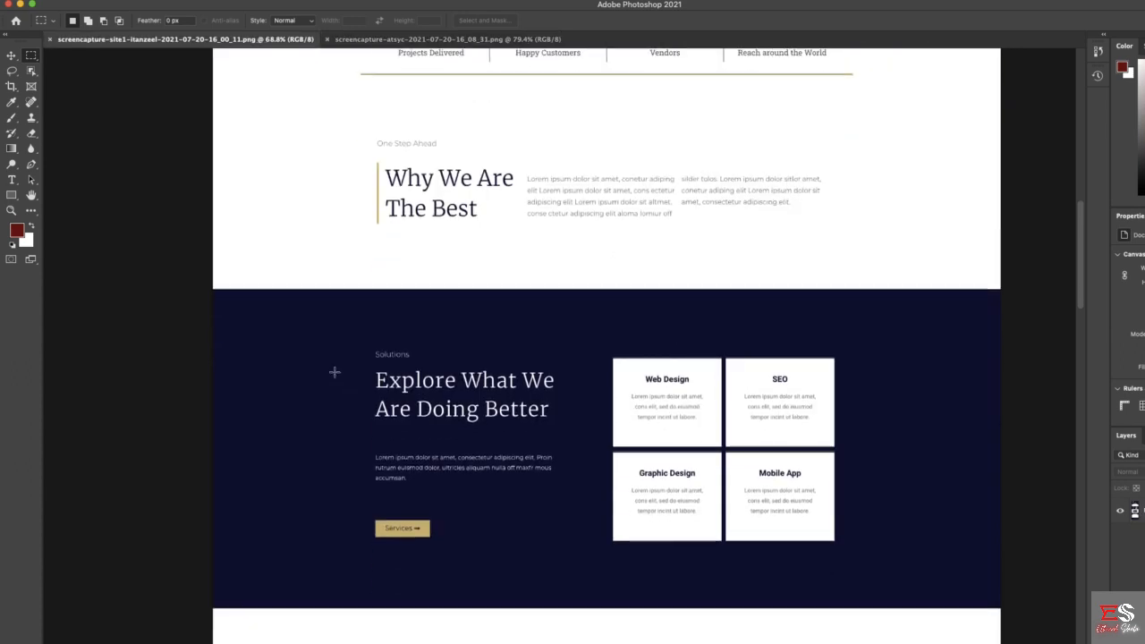
drag(213, 288, 1001, 605)
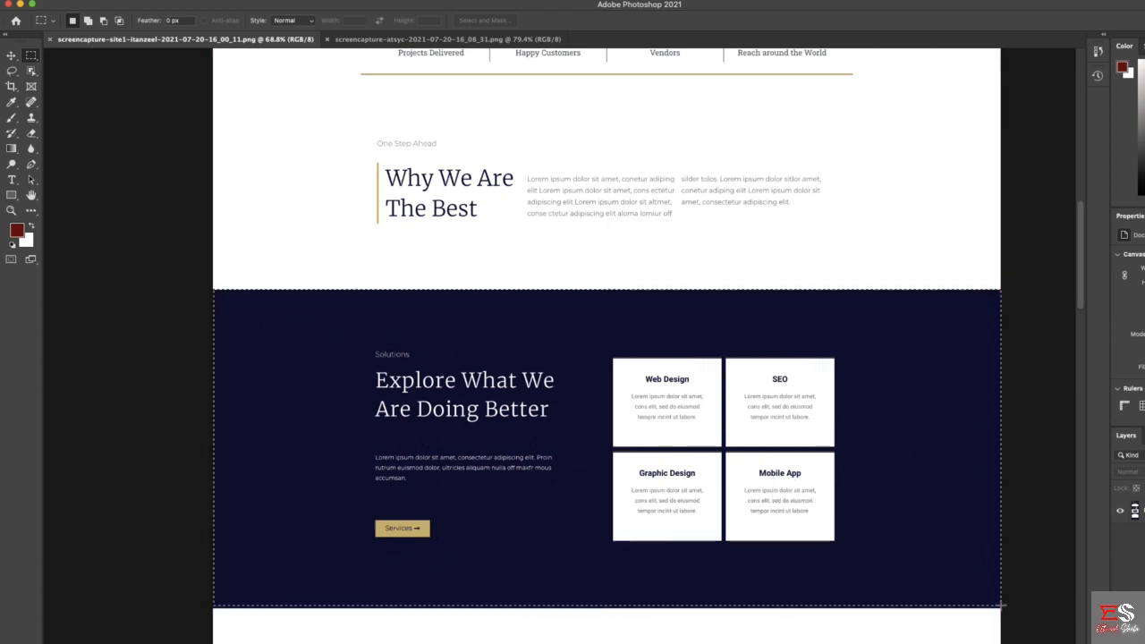
click(1034, 428)
drag(211, 289, 1003, 606)
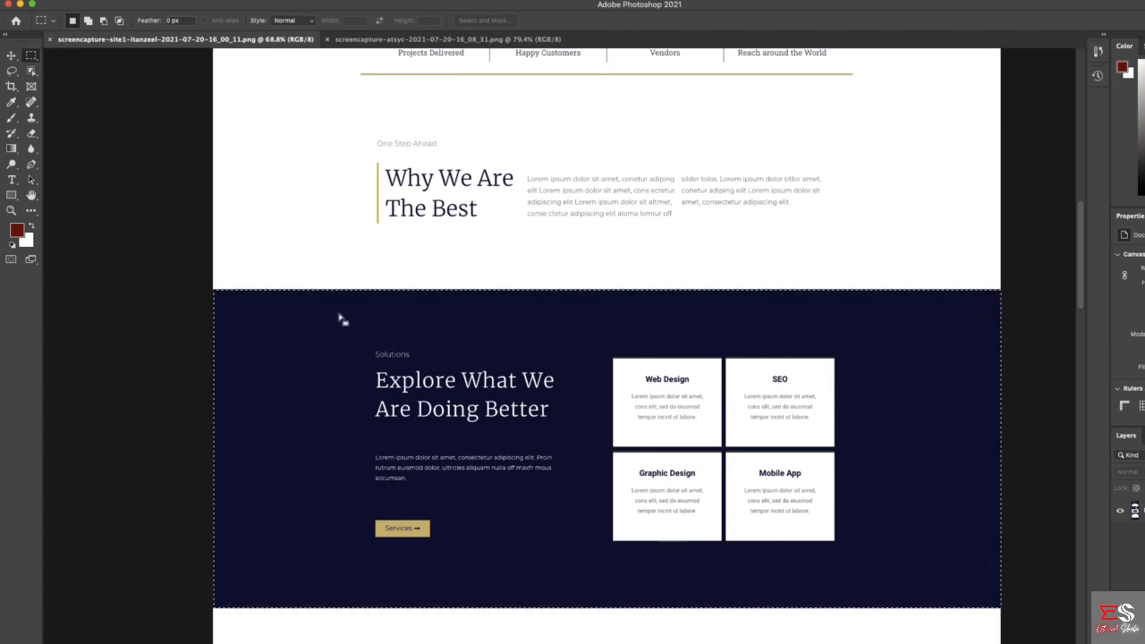
click(313, 335)
drag(313, 297, 935, 604)
click(362, 319)
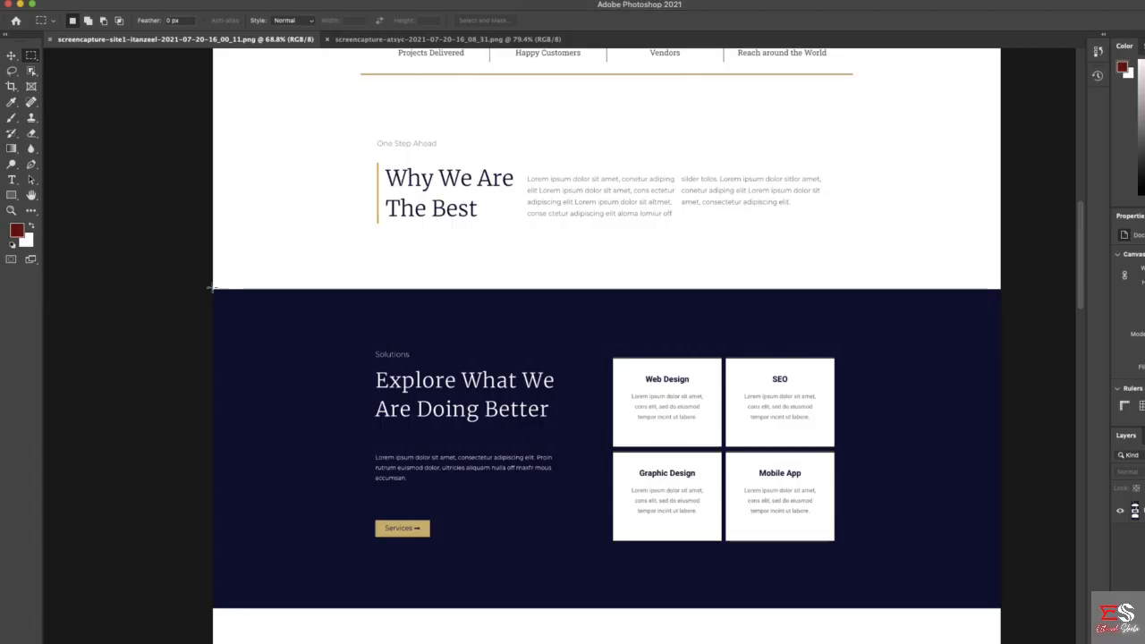
drag(212, 289, 999, 606)
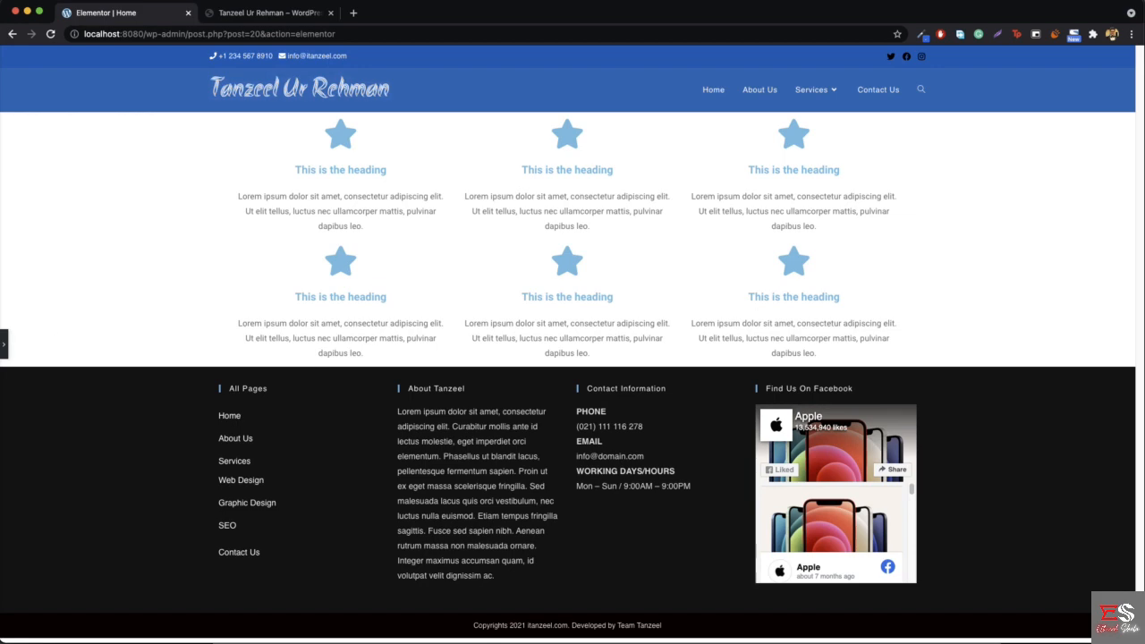
Back in Elementor, delete both icon box sections and add a new single-column section.
click(4, 344)
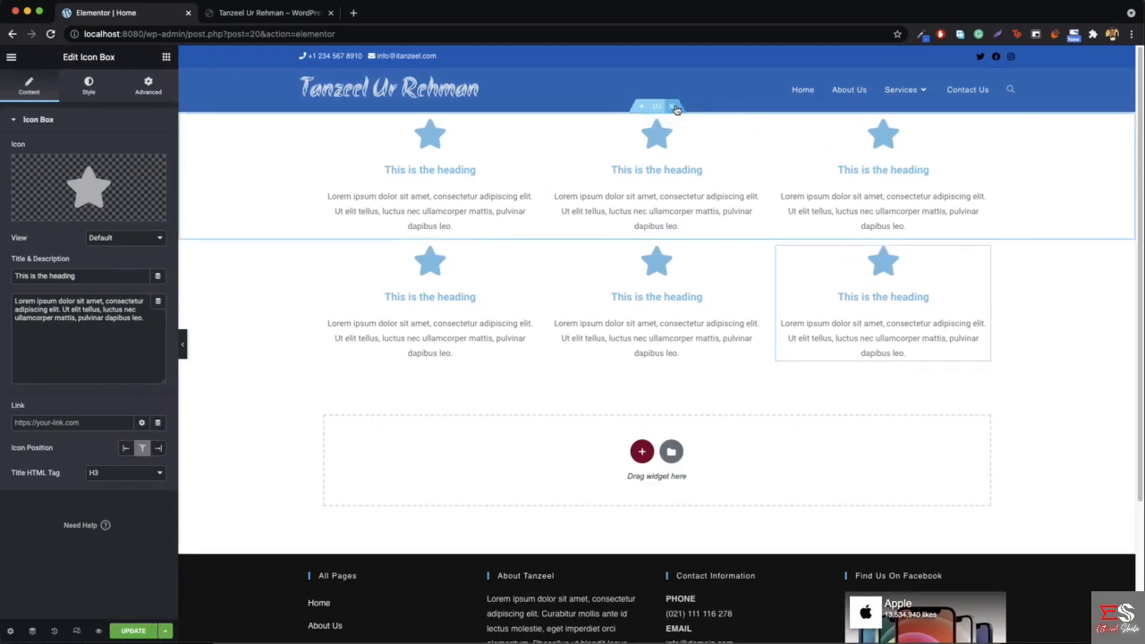
click(676, 109)
click(676, 109)
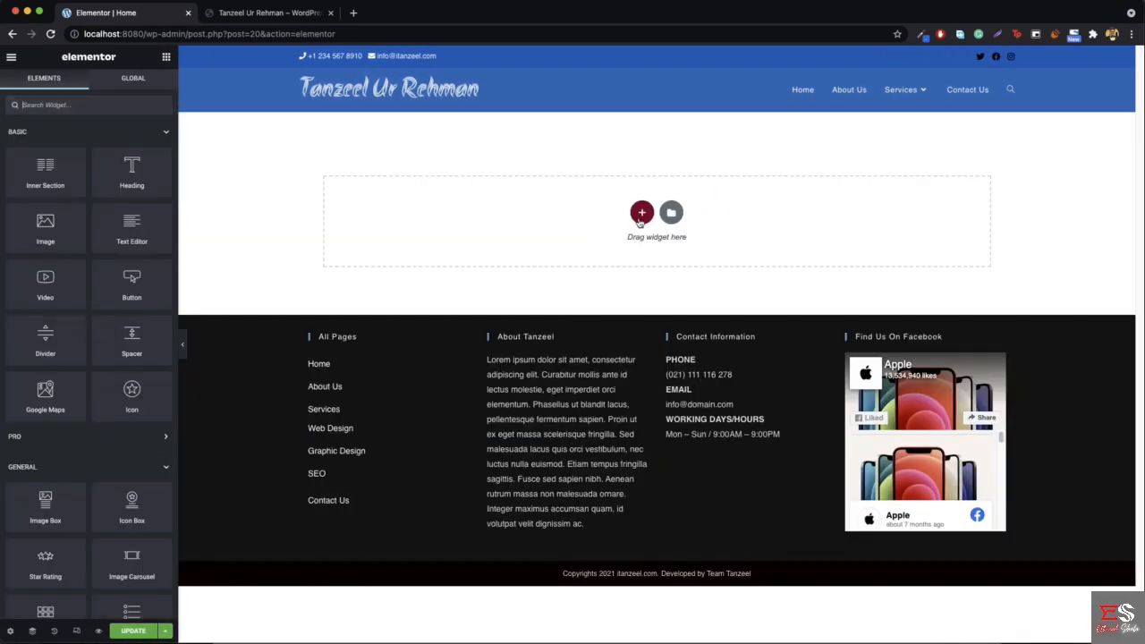
click(639, 219)
click(501, 245)
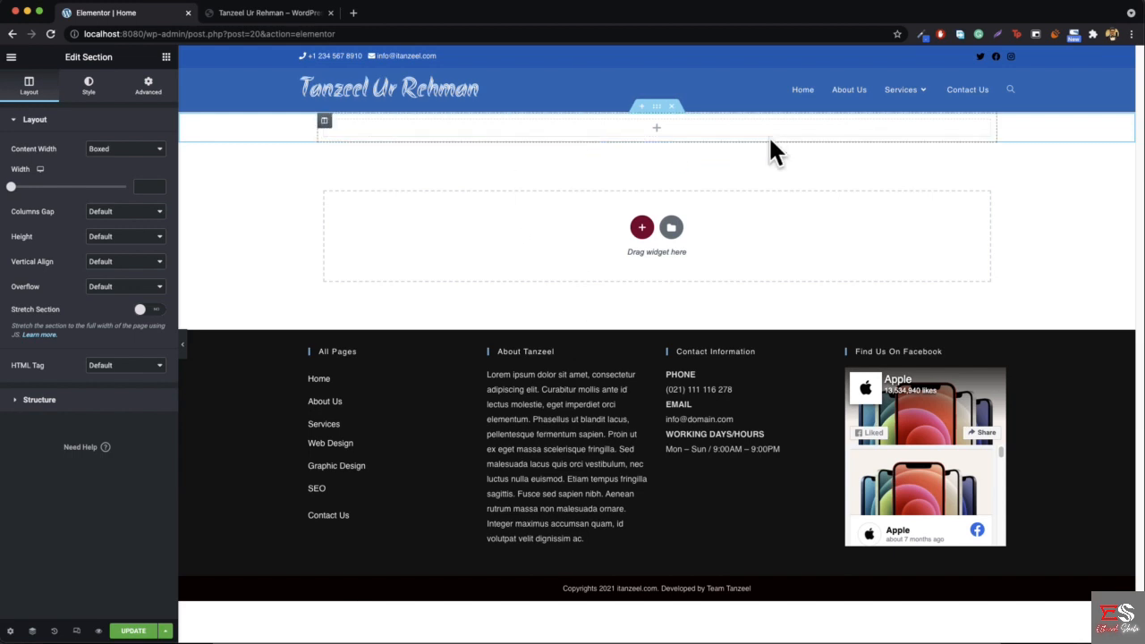
Add a second column to the section and place a Heading widget in the first column.
right_click(329, 128)
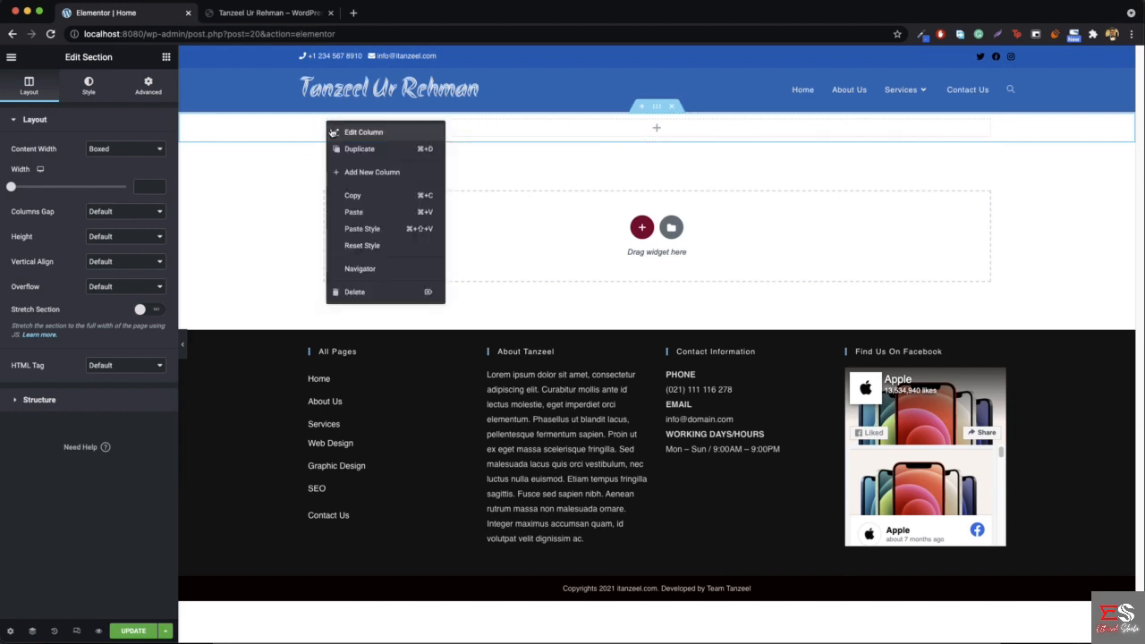
click(358, 173)
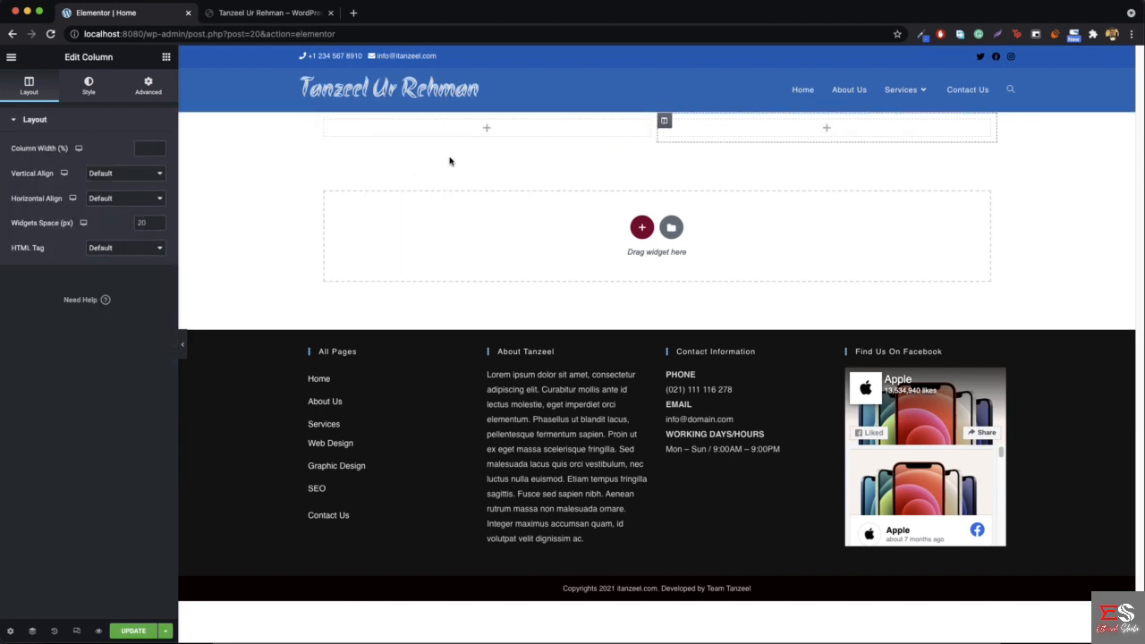
click(165, 59)
drag(127, 183, 496, 127)
click(166, 59)
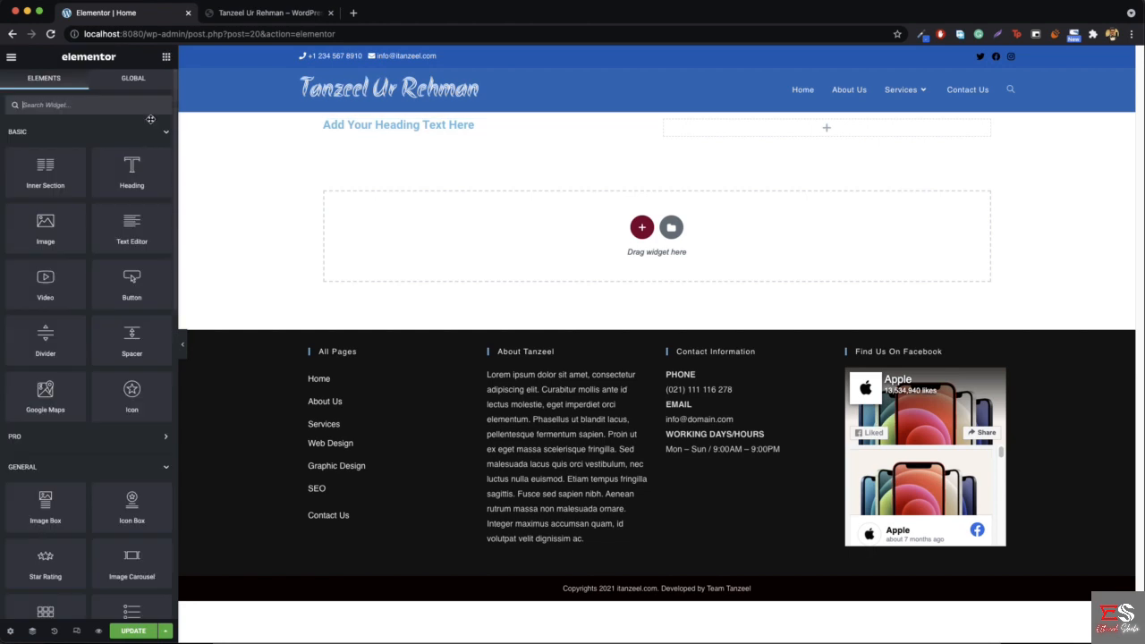
Add a Text Editor widget and a Button widget below the heading in the first column.
drag(130, 234, 438, 125)
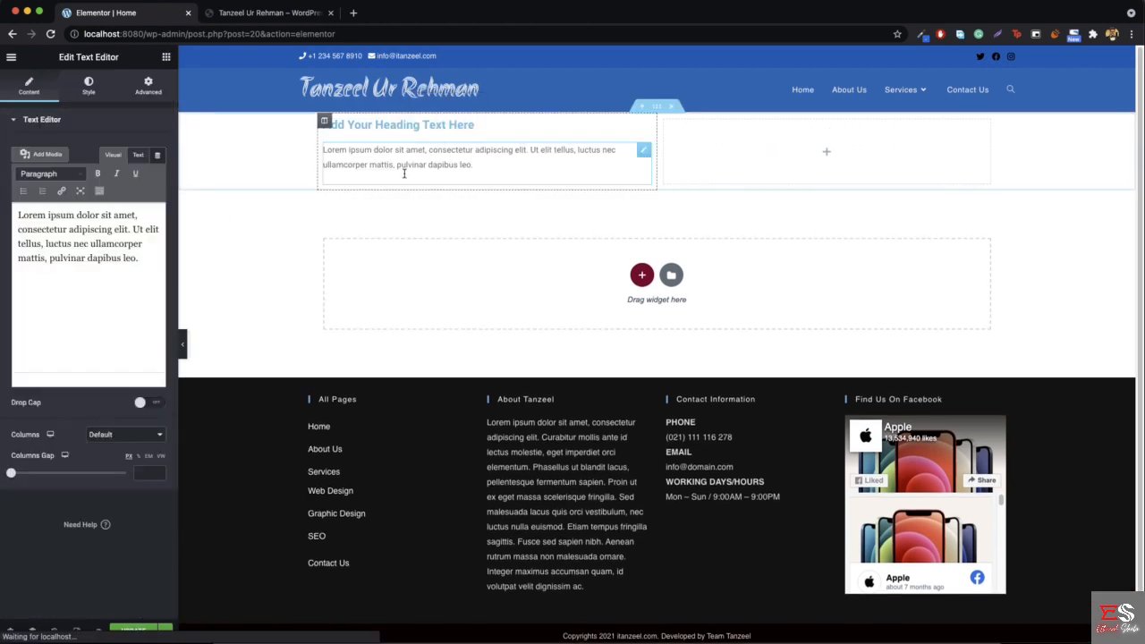
click(165, 58)
drag(117, 286, 462, 183)
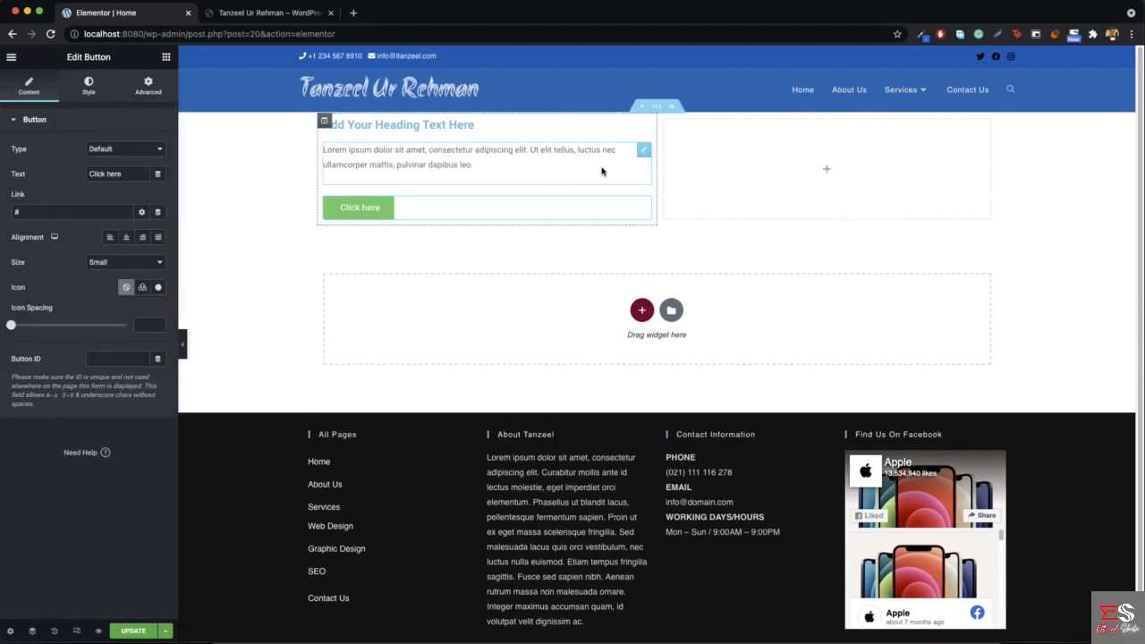
Narrow the first column to widen the second one, and place an Inner Section widget in the second column.
drag(657, 169, 600, 202)
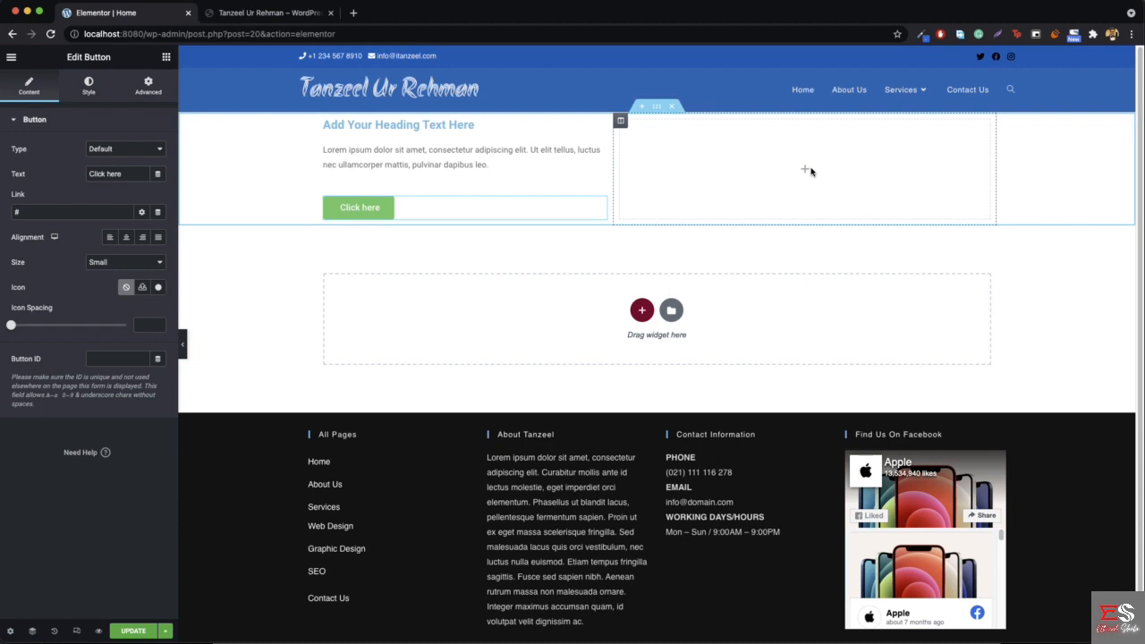
click(167, 58)
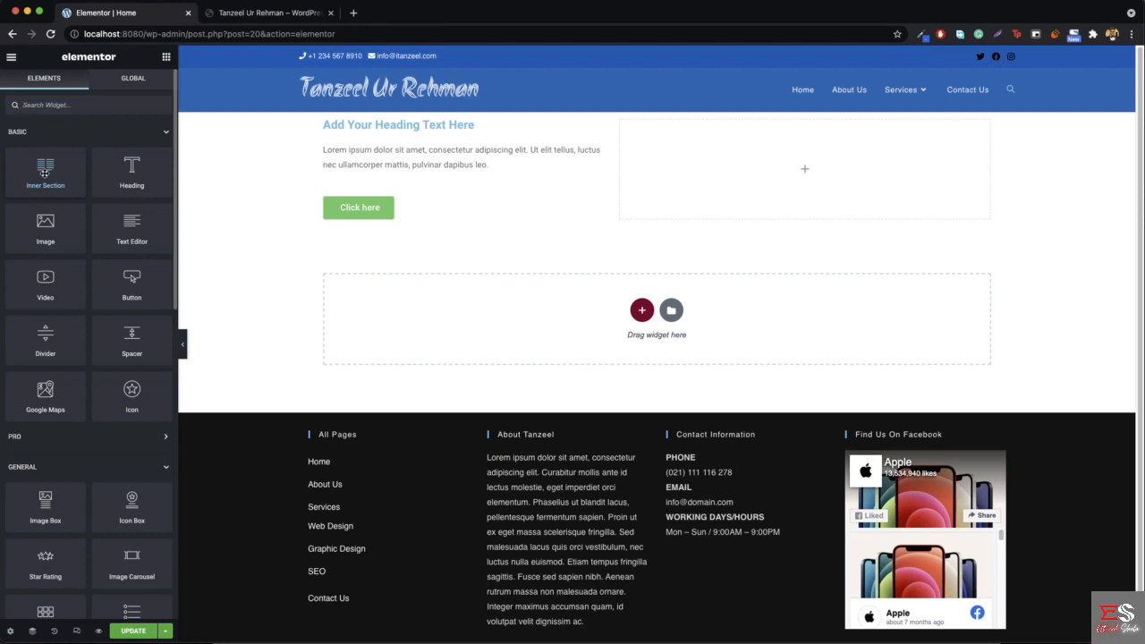
drag(43, 172, 760, 170)
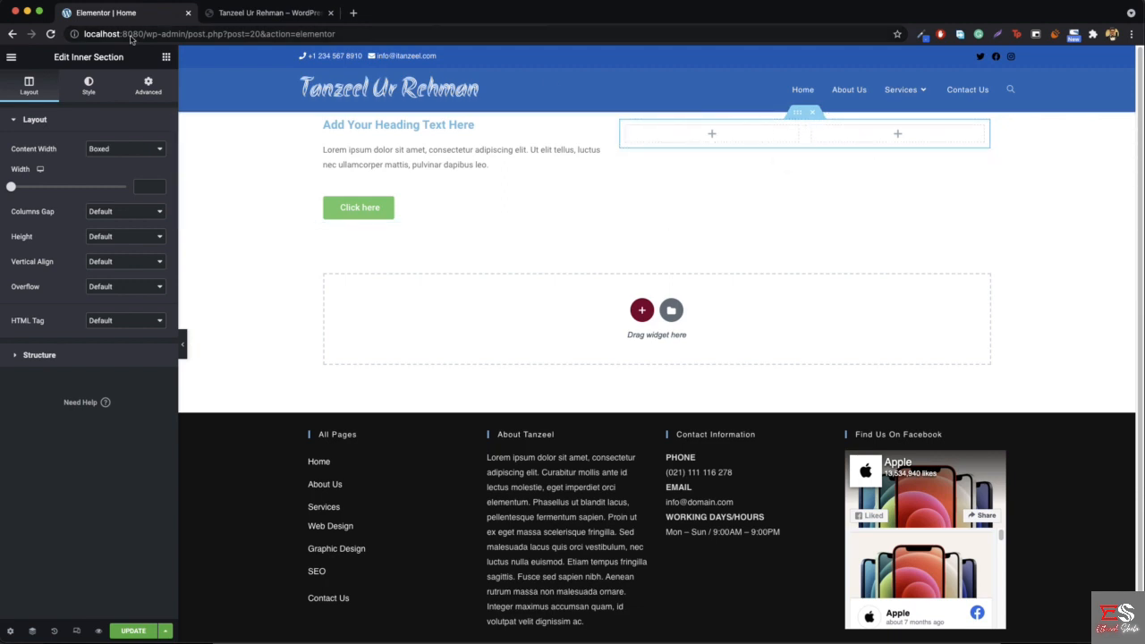
Place an Icon Box widget in the first column of the inner section.
click(165, 57)
scroll(79, 435, down, 3)
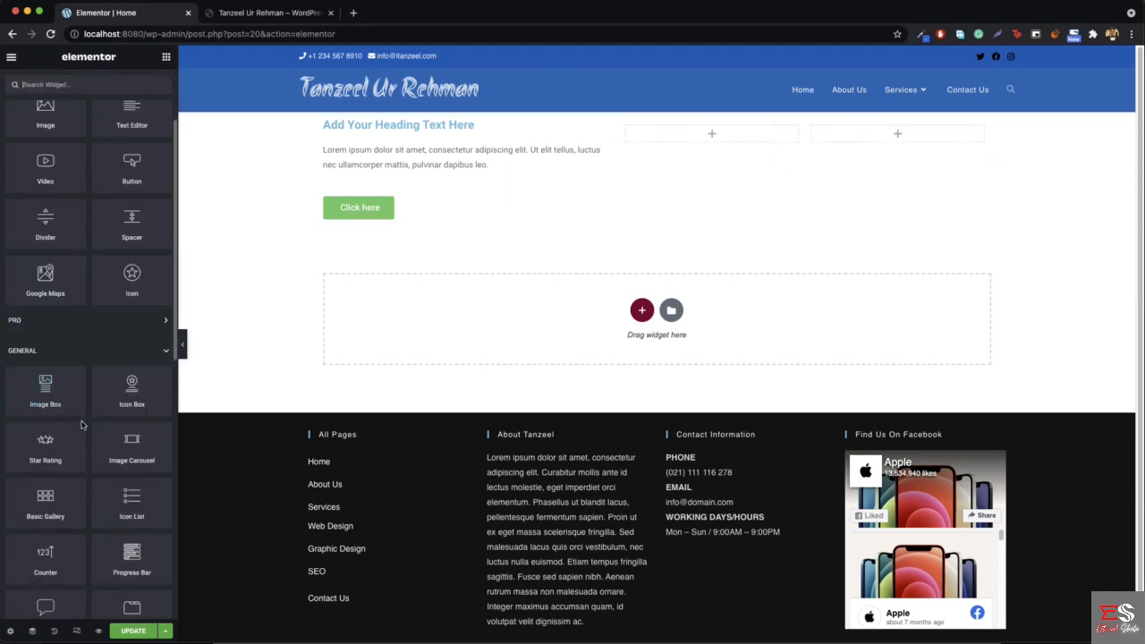
drag(132, 392, 724, 134)
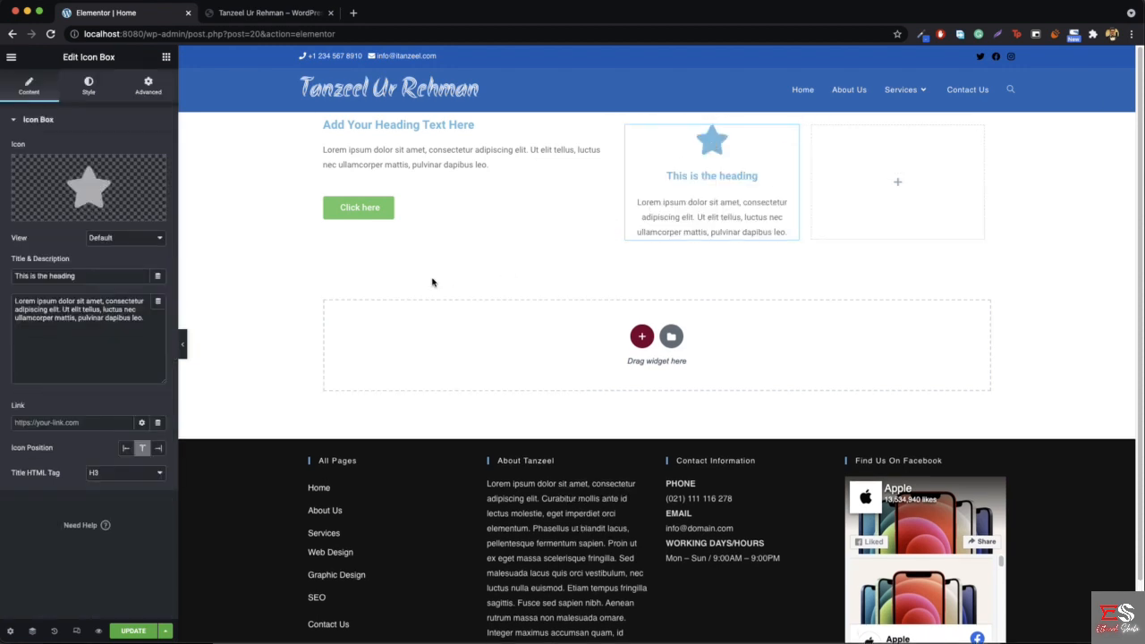
Fill the inner section's second column with a duplicate of the icon box, and duplicate the whole inner section to form a second row.
right_click(793, 139)
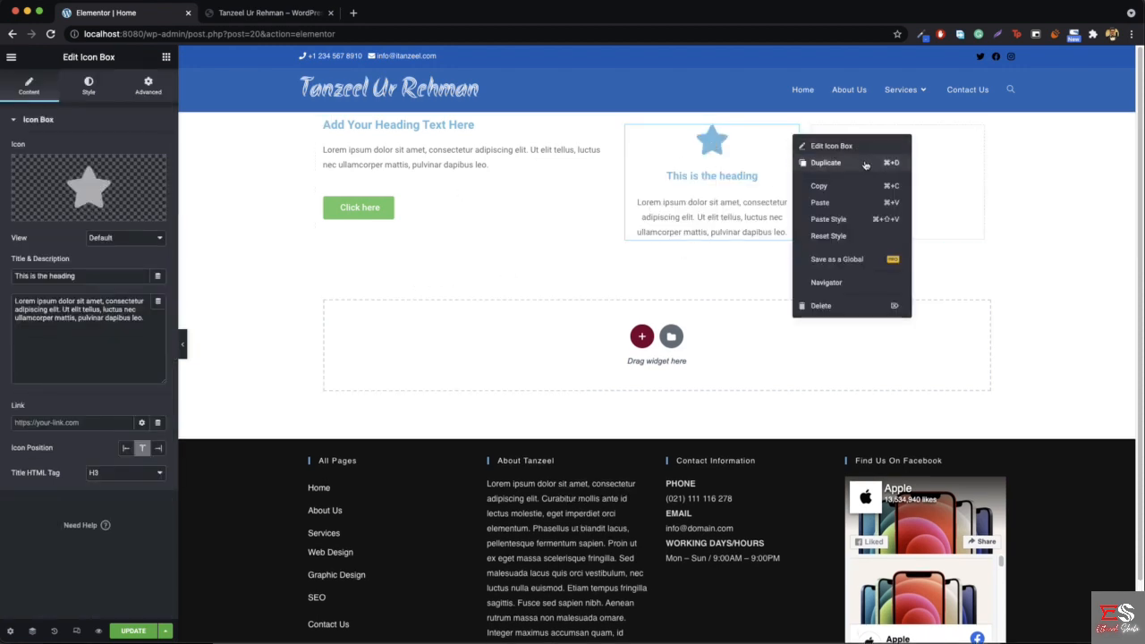
click(825, 162)
drag(800, 256, 912, 185)
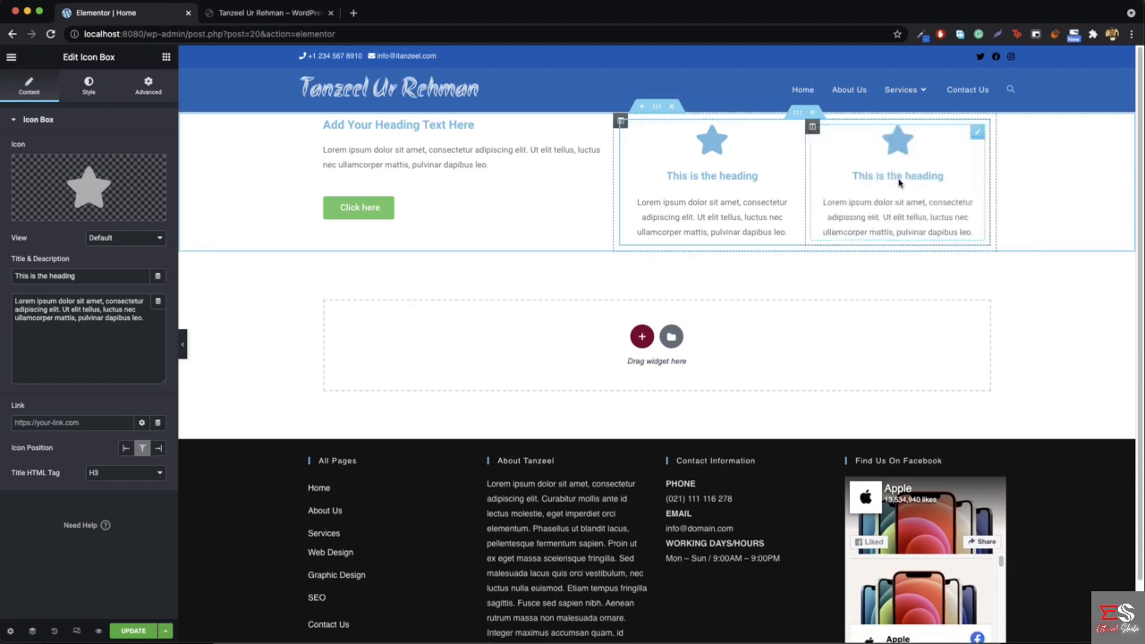
right_click(799, 114)
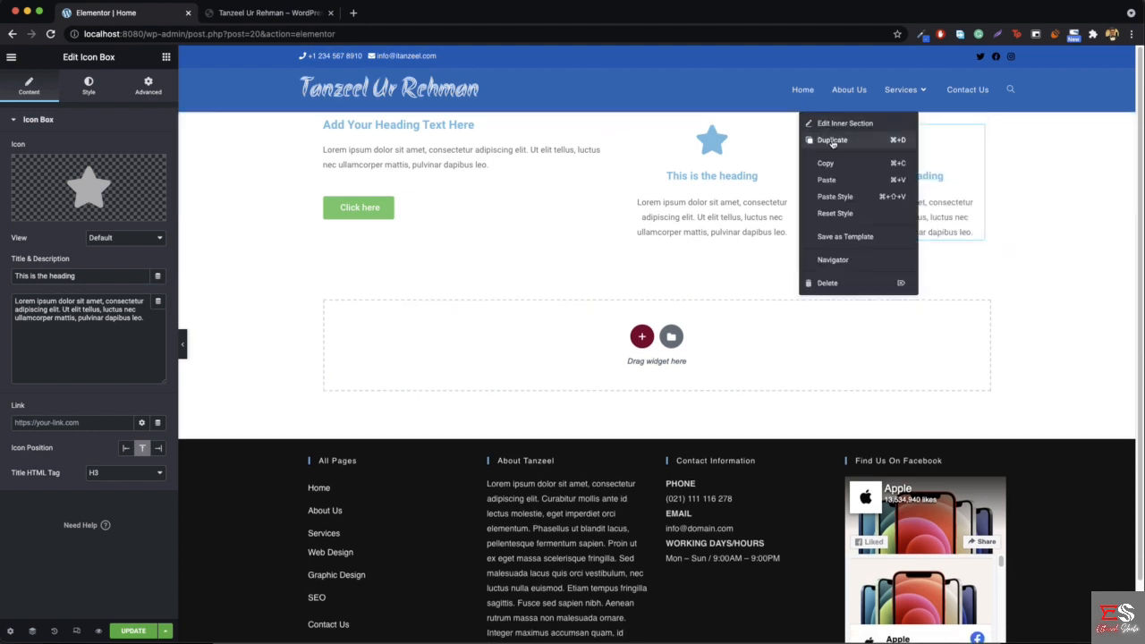
click(832, 140)
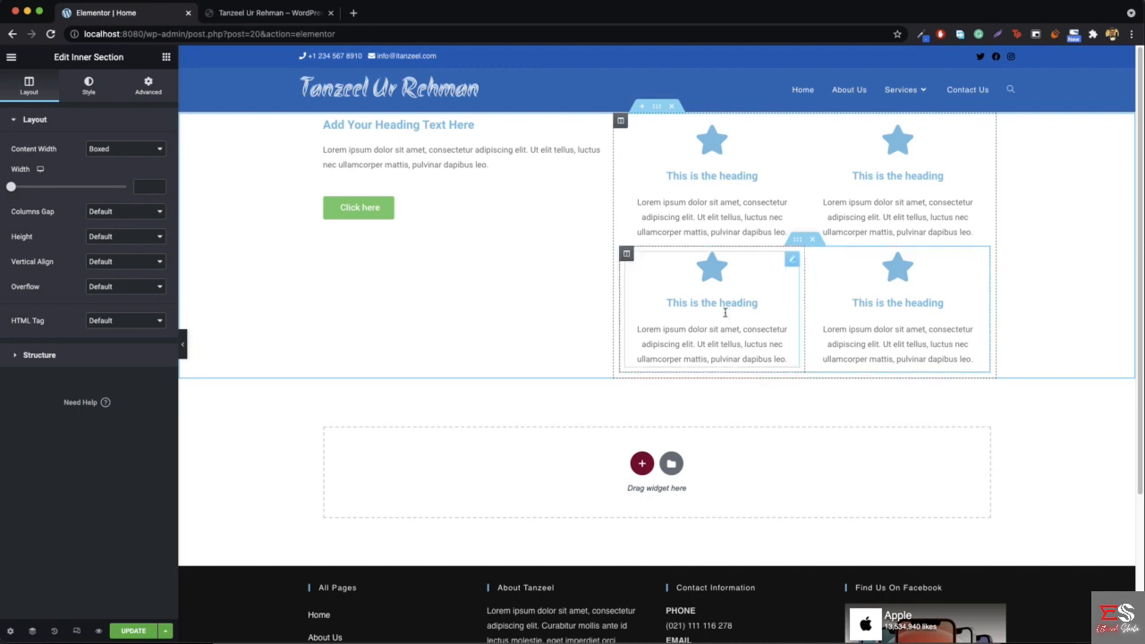